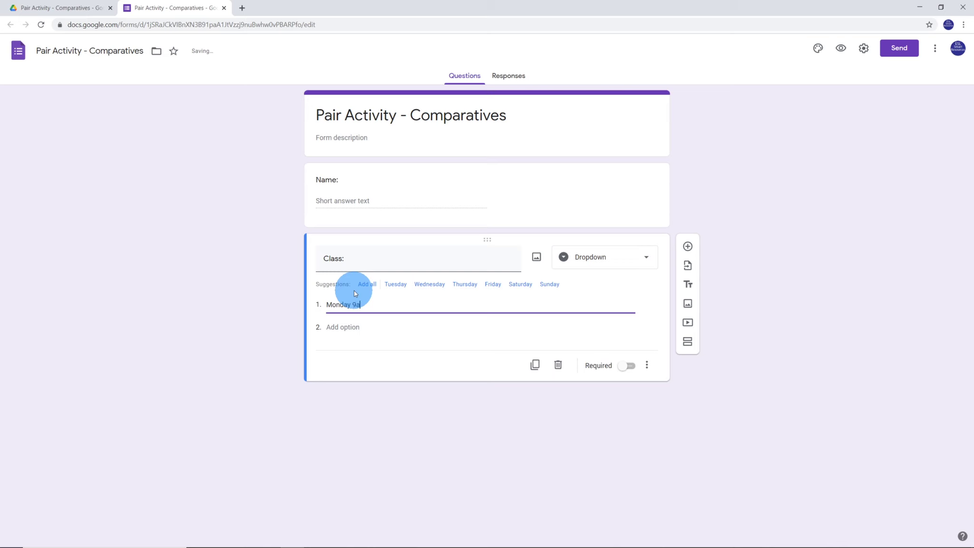
Add "Monday 11am" as the second option of the Class dropdown question.
left_click(351, 326)
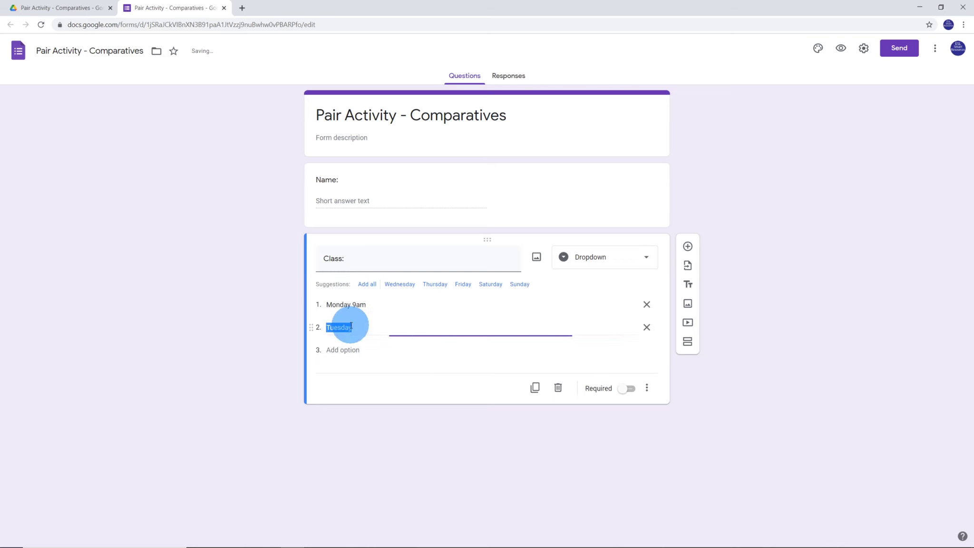
type("Monday 11am")
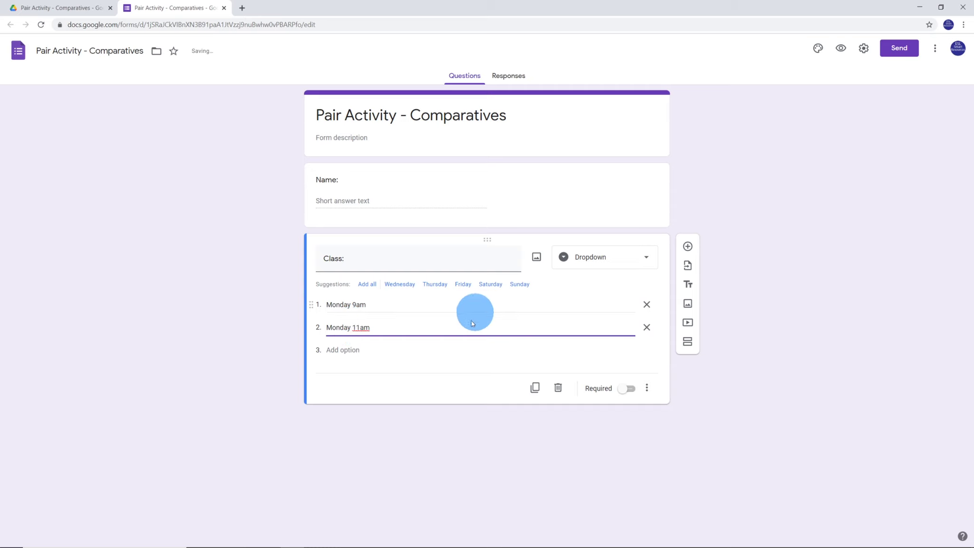
left_click(484, 391)
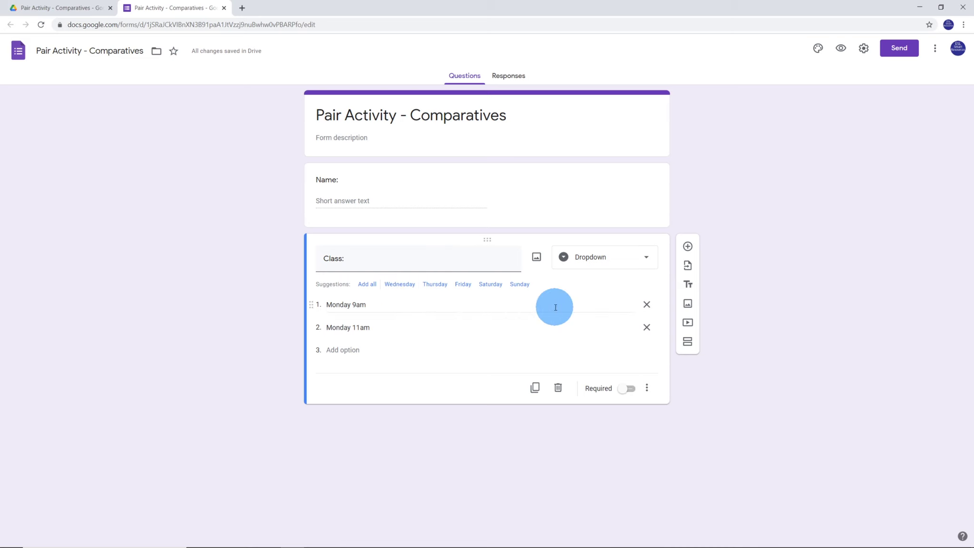
Add a multiple choice question titled "Student A or B:" below the Class question.
left_click(688, 246)
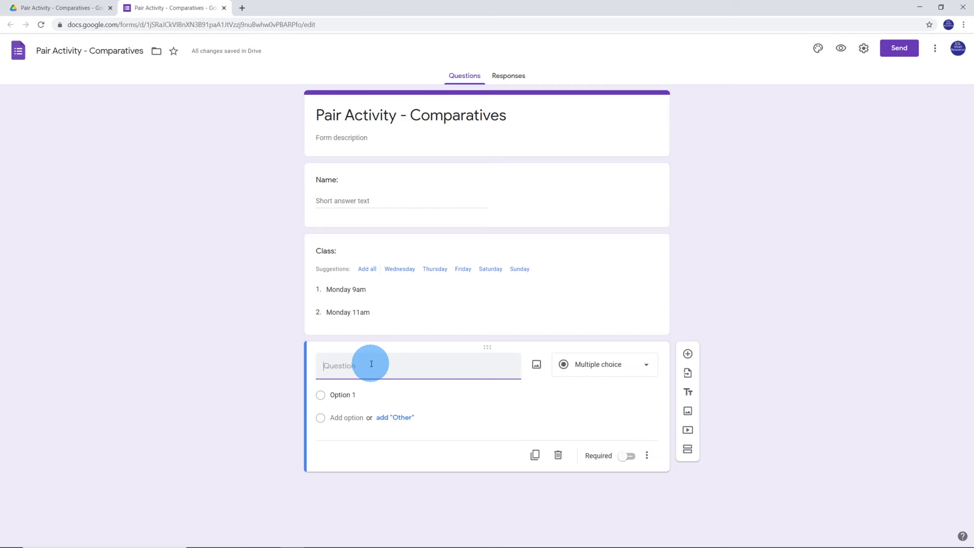
type("Student A or B:")
left_click(420, 394)
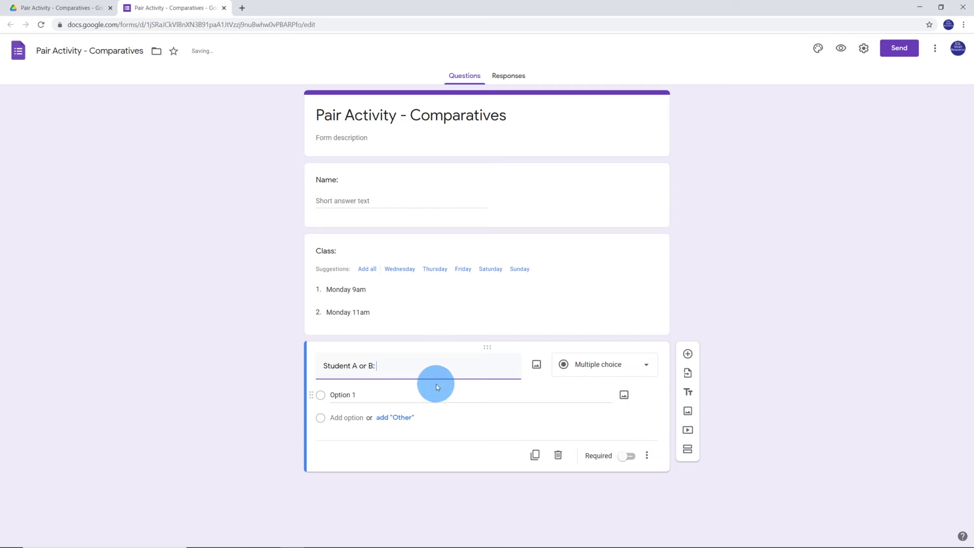
Give the "Student A or B:" question two answer options, "Student A" and "Student B".
left_click(378, 393)
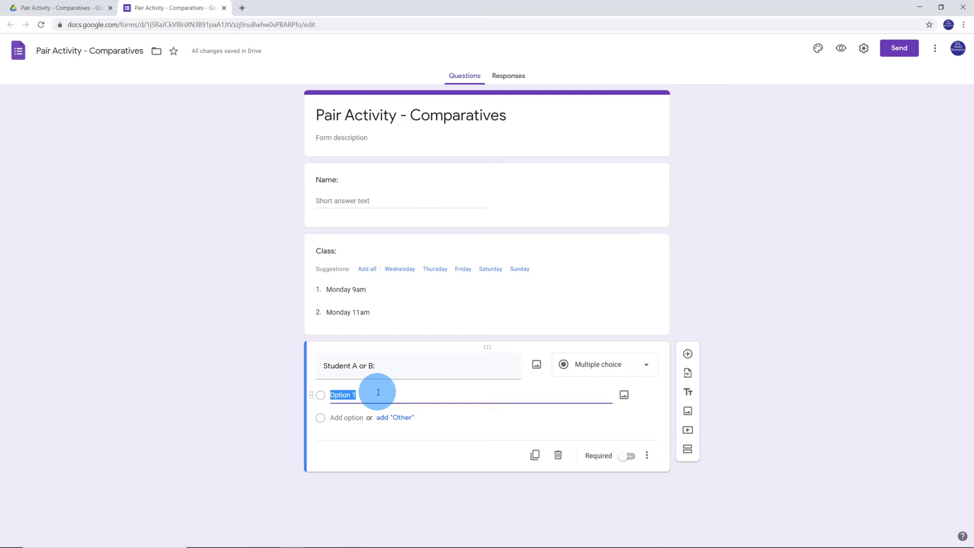
type("A")
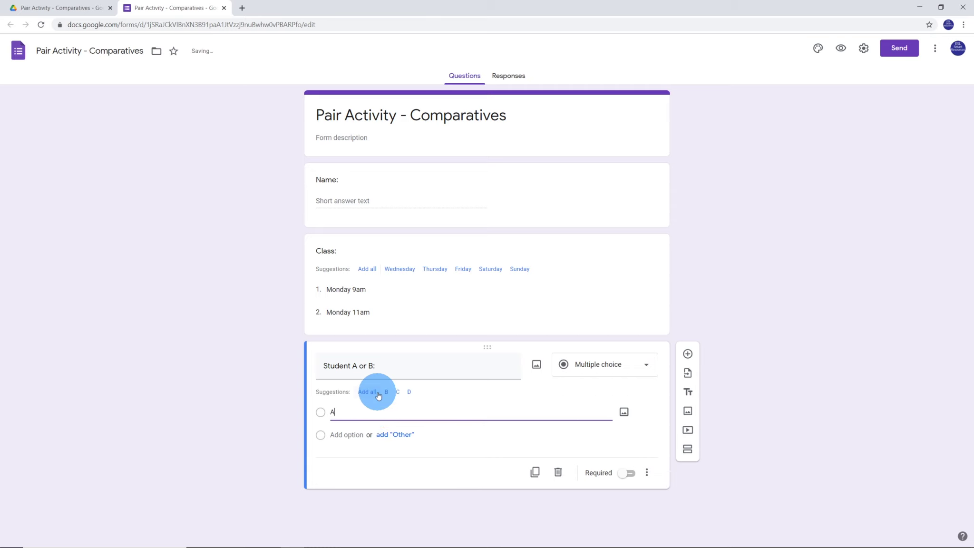
key("BackSpace")
type("S")
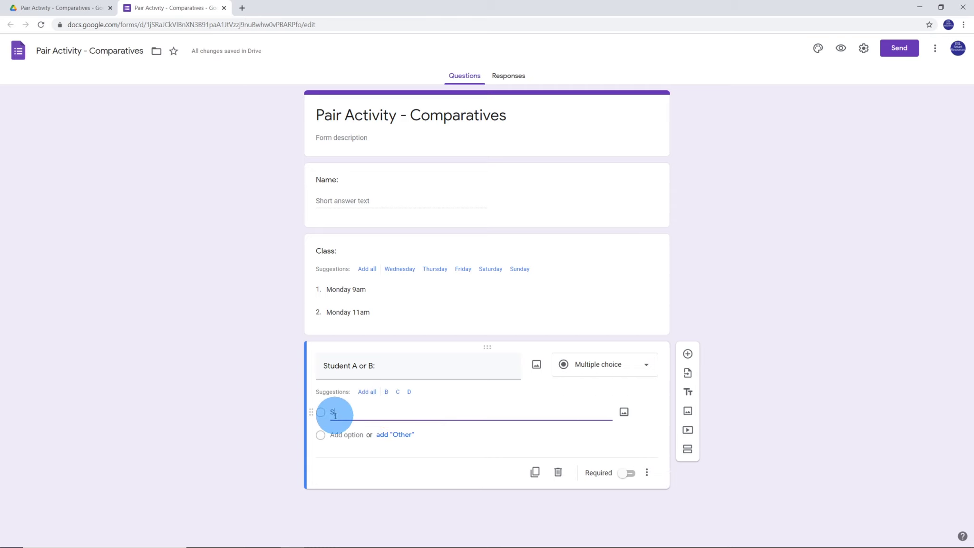
type("tudent A")
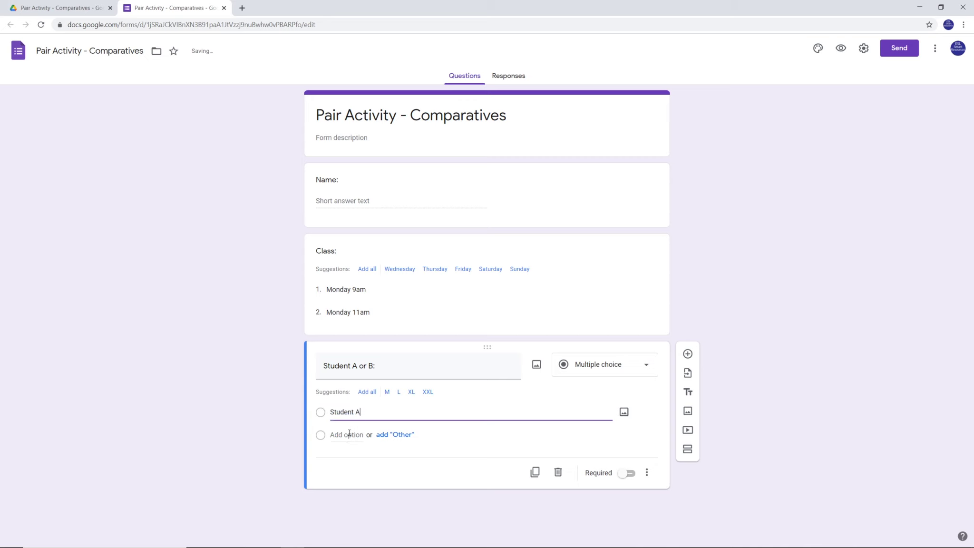
left_click(348, 433)
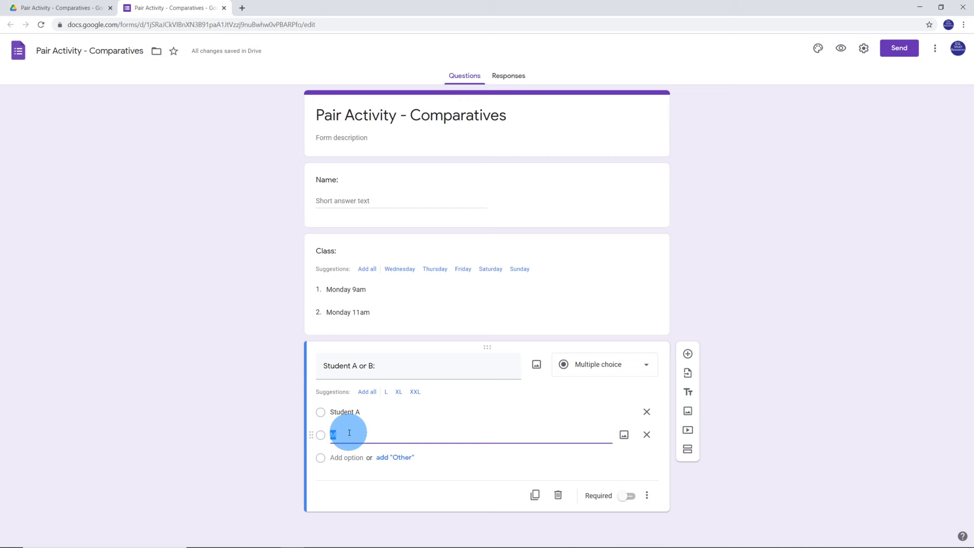
type("Student B")
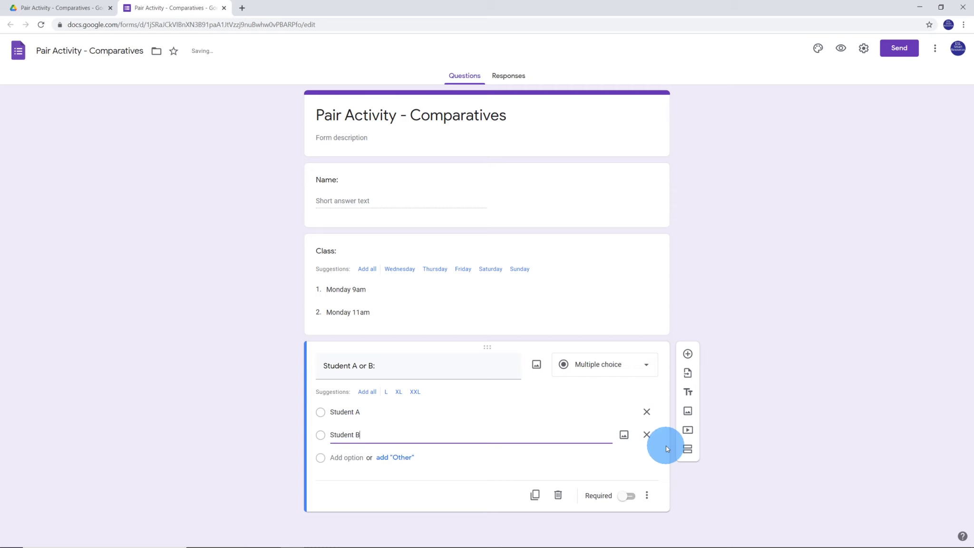
left_click(486, 503)
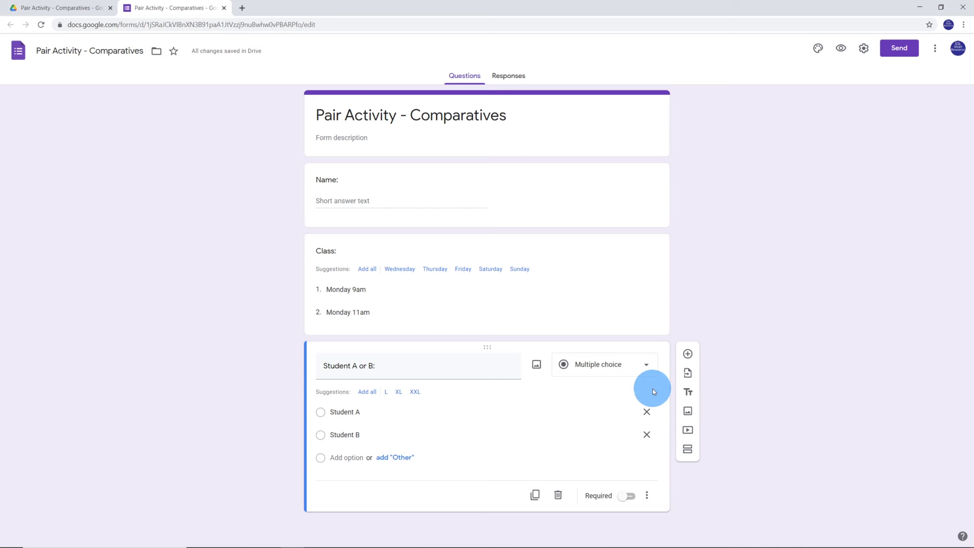
Add a new section after the "Student A or B:" question and title it "Student A".
left_click(688, 451)
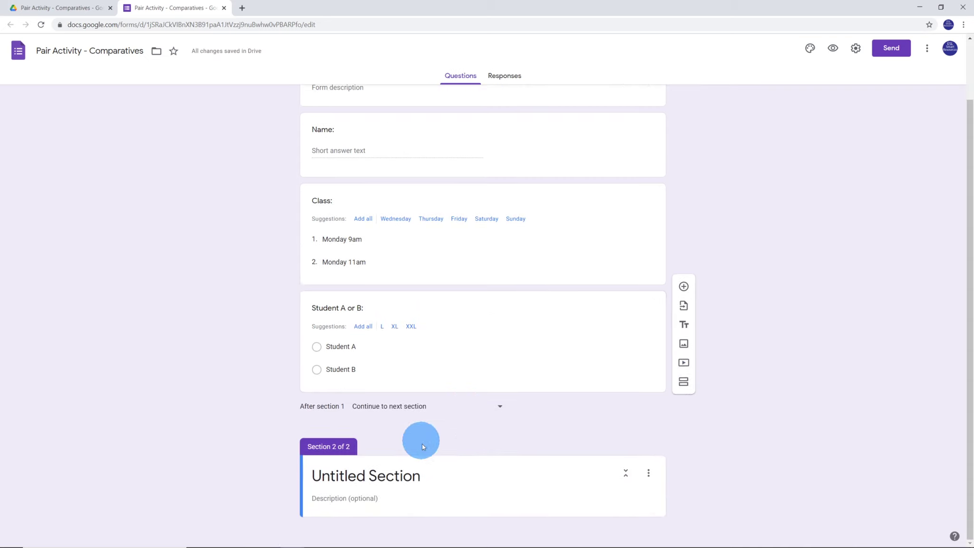
left_click(431, 474)
type("Stu")
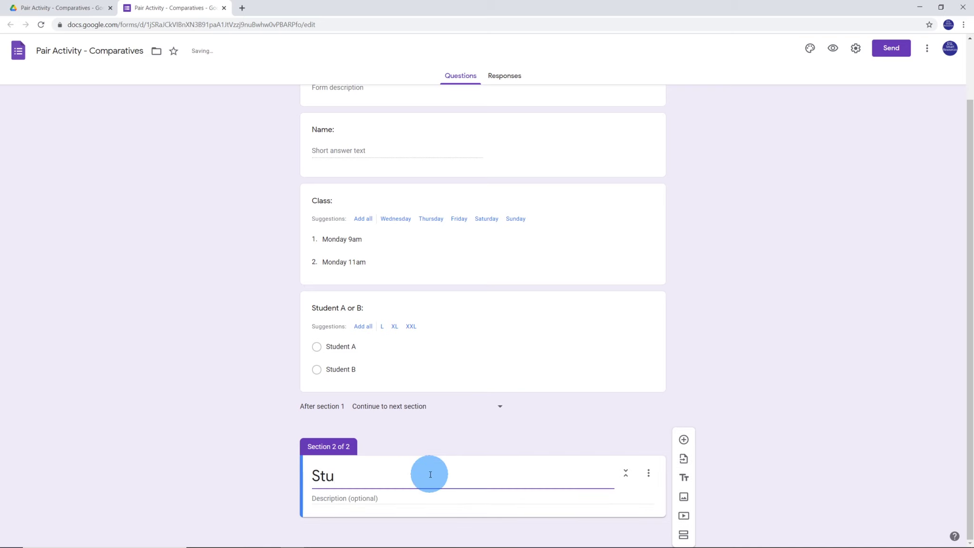
type("dent A")
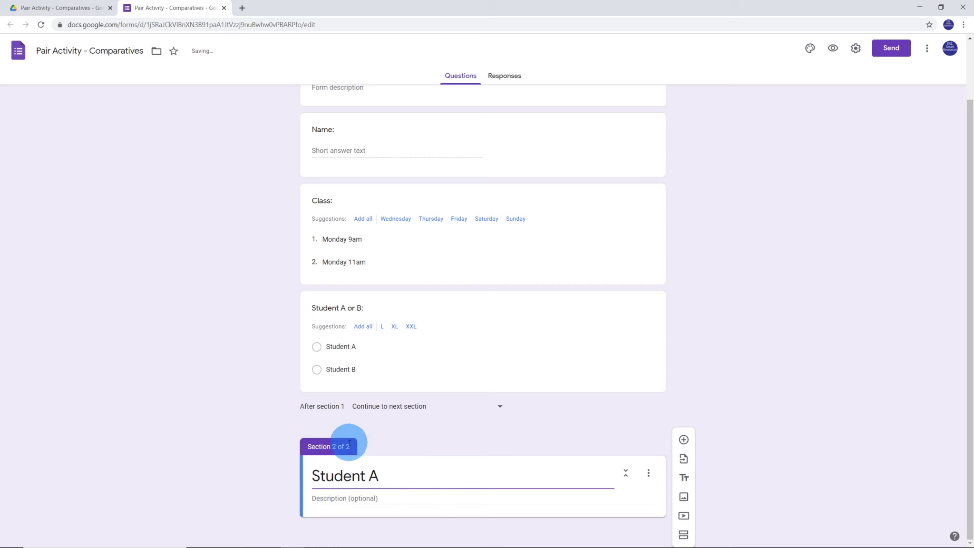
Add a third section after the Student A section and title it "Student B".
left_click(684, 534)
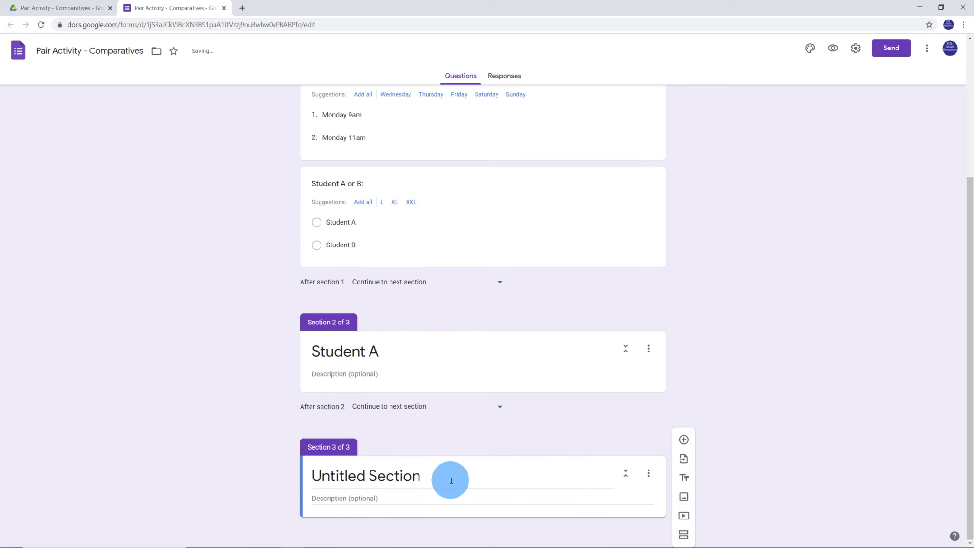
left_click(450, 479)
type("Student ")
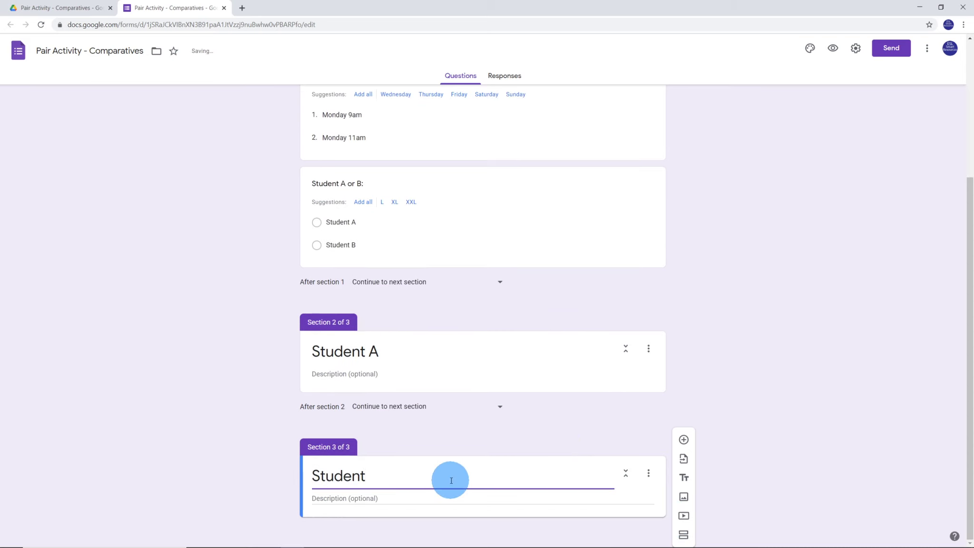
type("b")
key("BackSpace")
type("B")
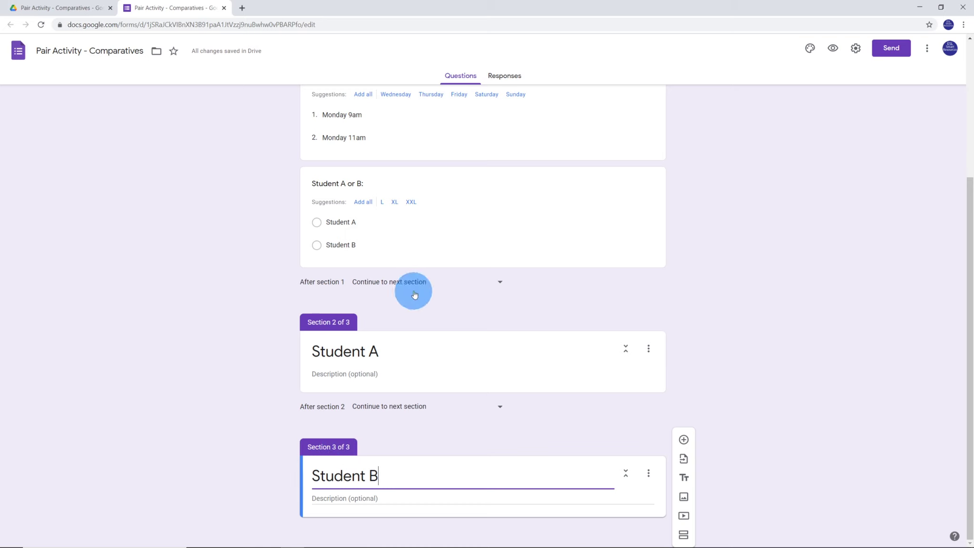
Make the "Student A or B:" question branch by answer, sending Student A to section 2 and Student B to section 3.
left_click(520, 174)
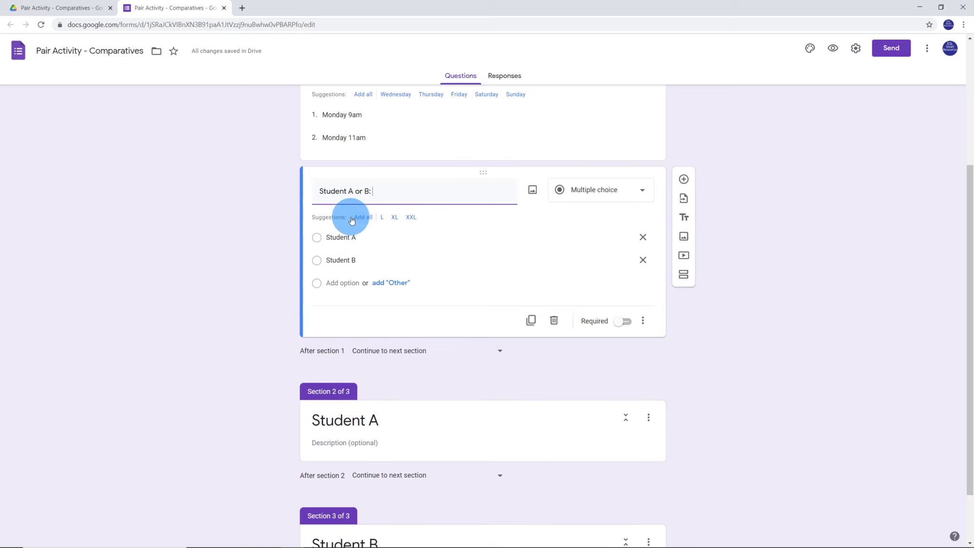
left_click(643, 323)
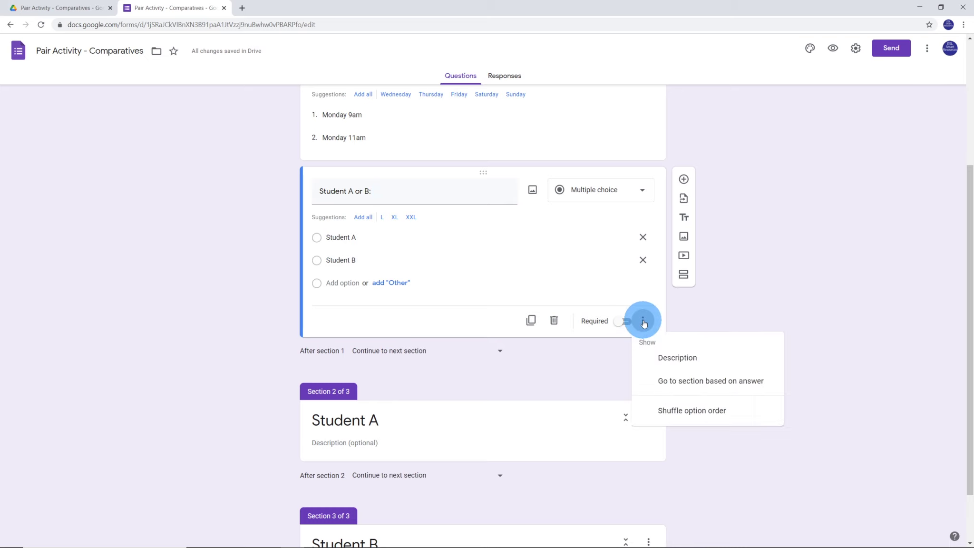
left_click(733, 386)
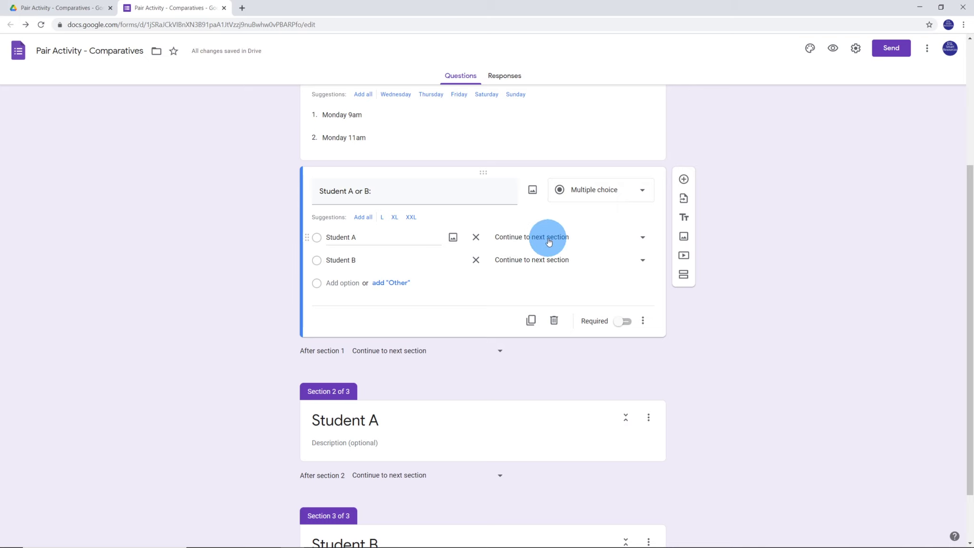
left_click(643, 242)
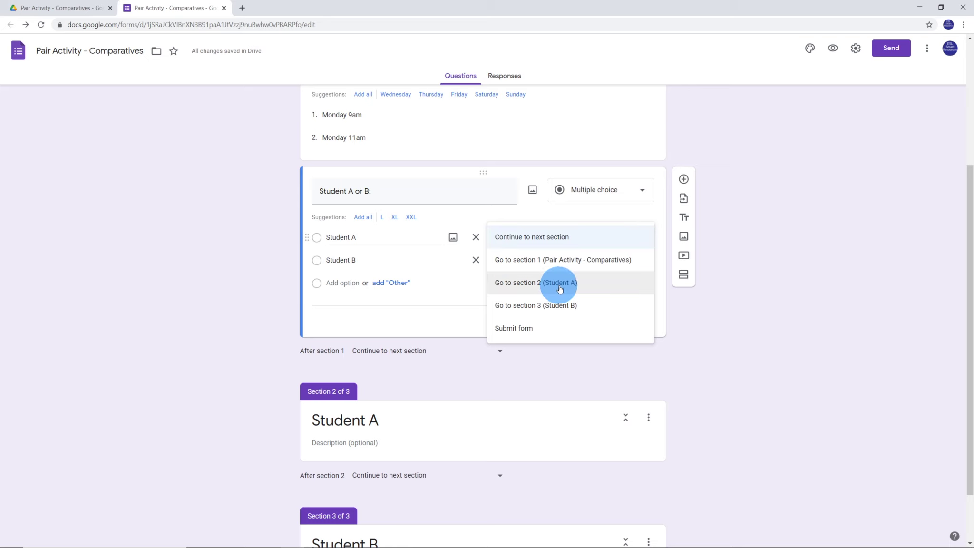
left_click(560, 288)
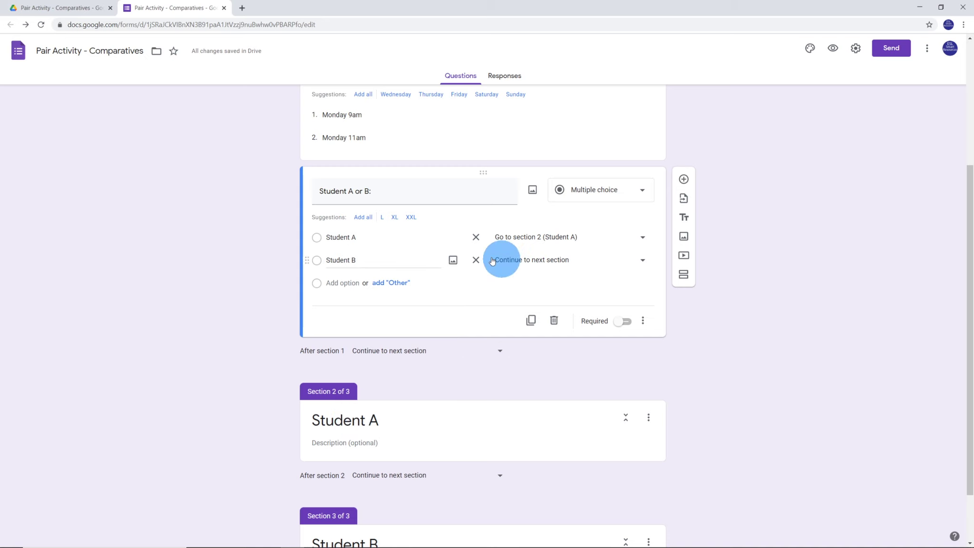
left_click(640, 262)
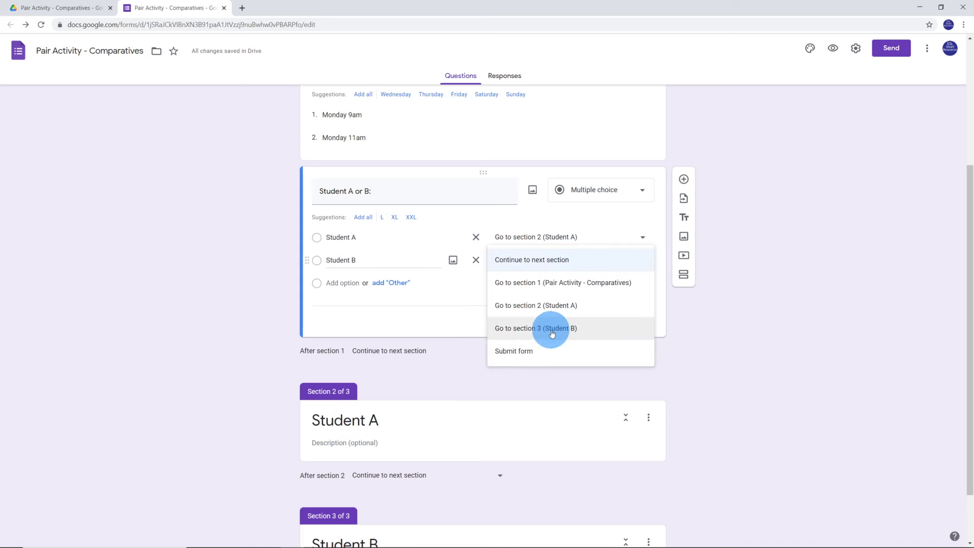
left_click(576, 327)
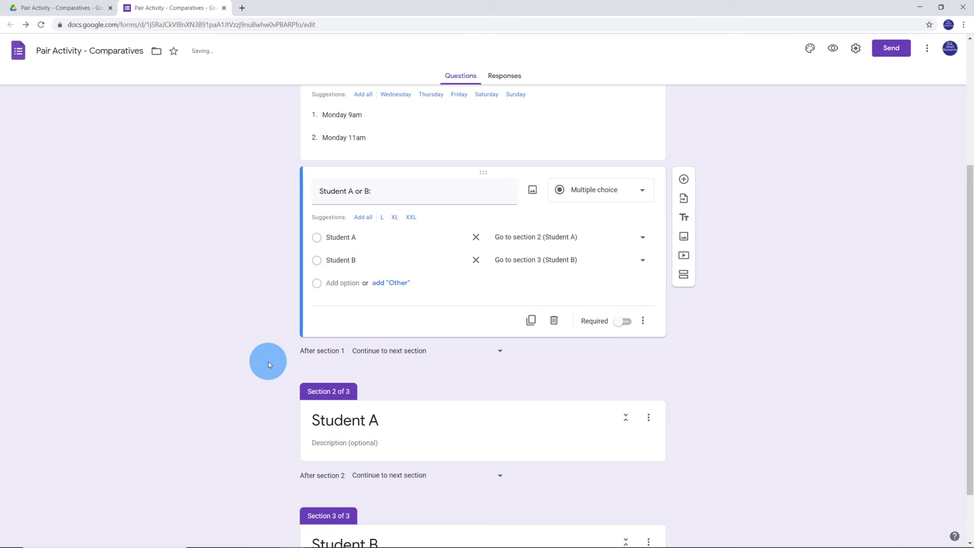
scroll(268, 362, "down", 2)
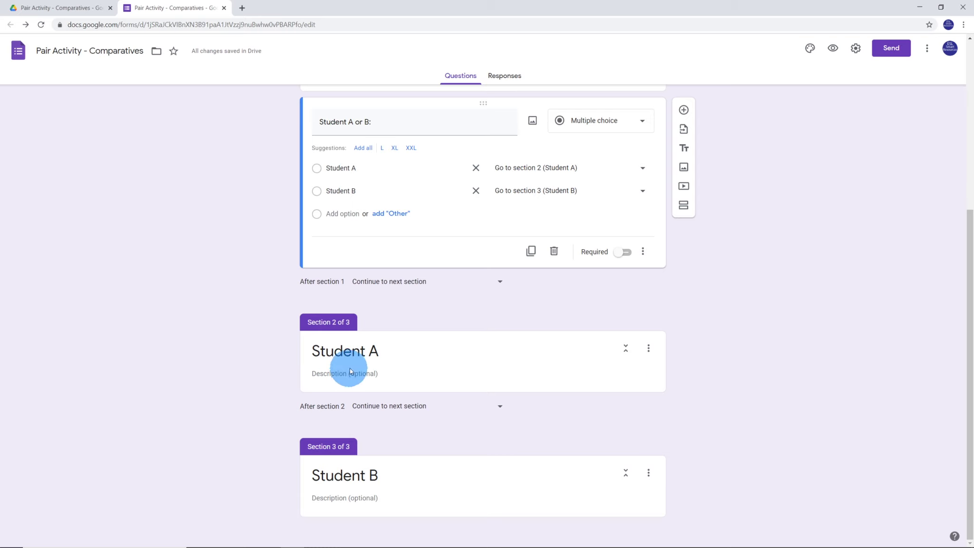
left_click(498, 407)
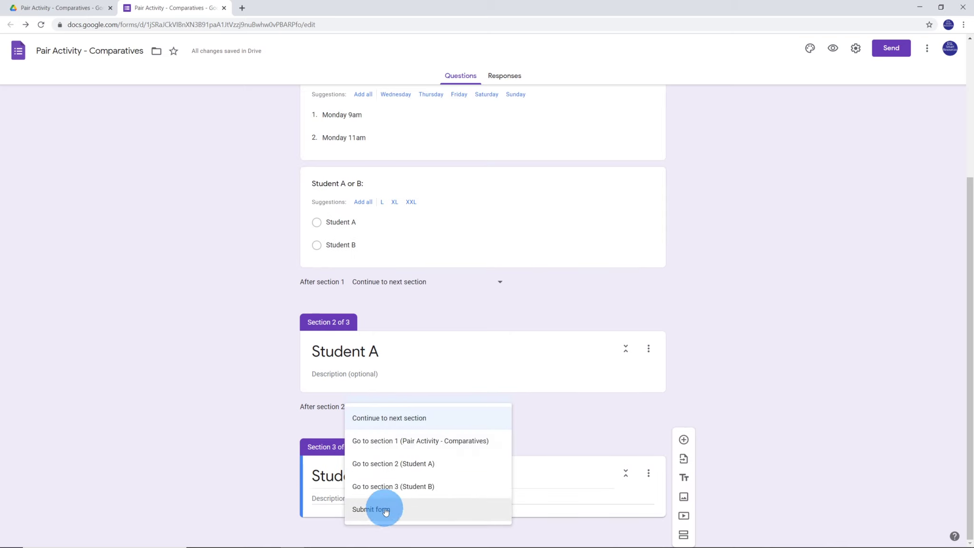
left_click(235, 314)
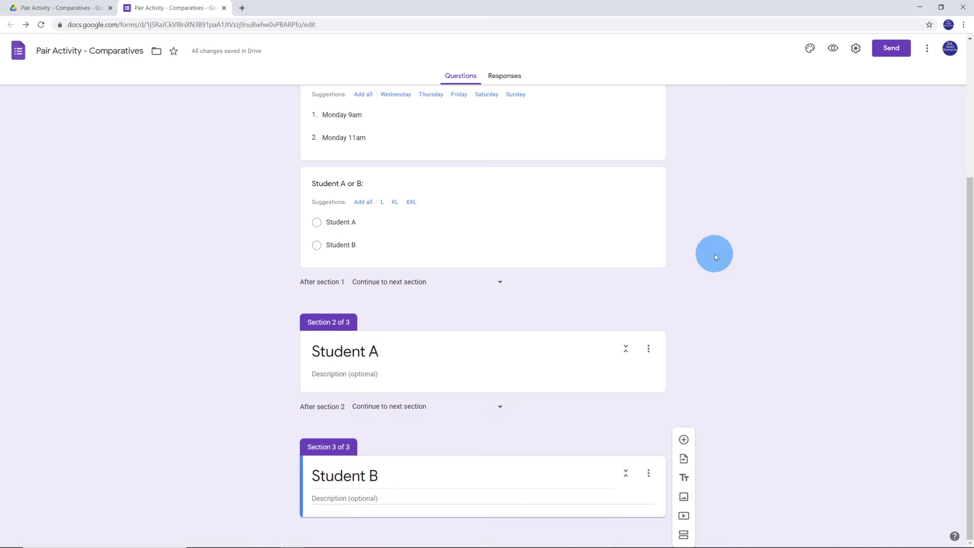
scroll(711, 254, "up", 4)
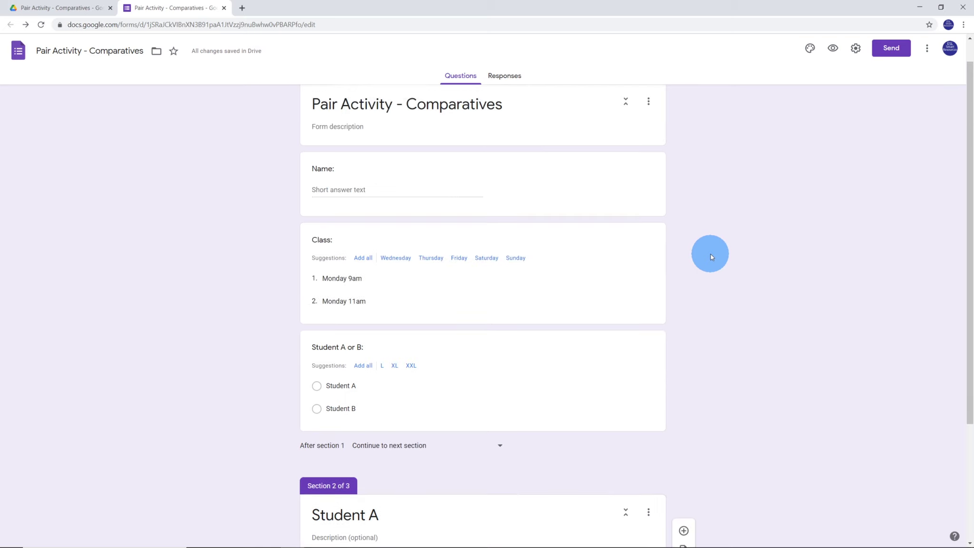
scroll(711, 254, "down", 4)
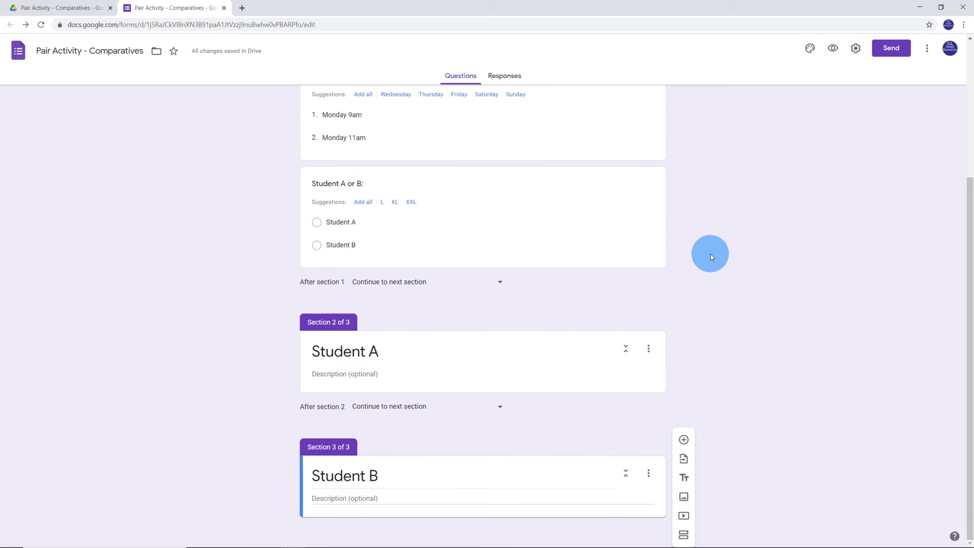
Add a title and description block to the Student A section, titled "1. Spain is hotter than France.".
left_click(609, 343)
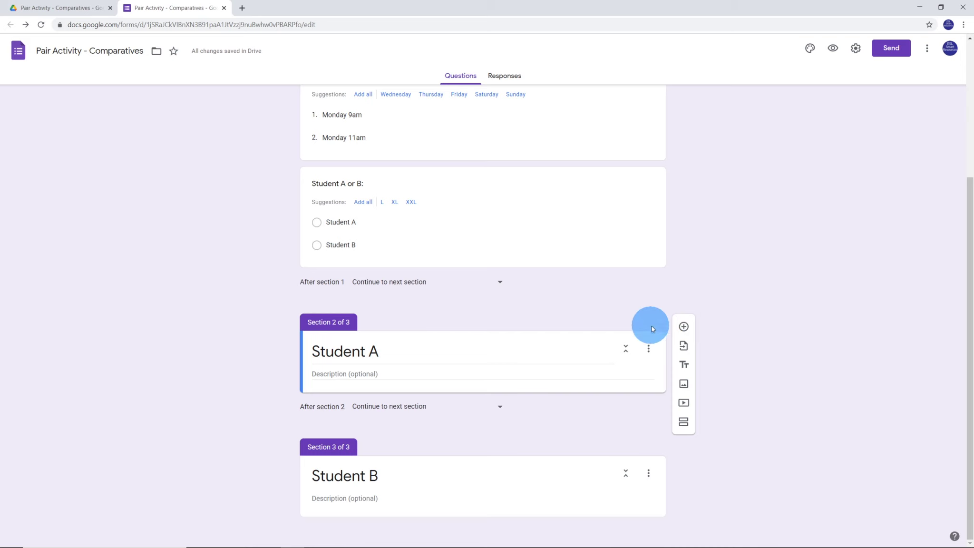
left_click(683, 365)
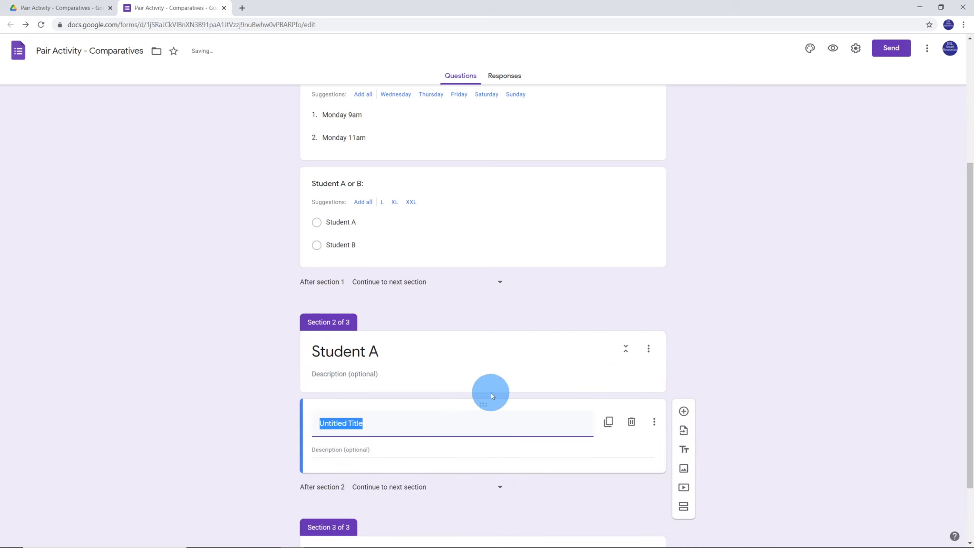
type("1.")
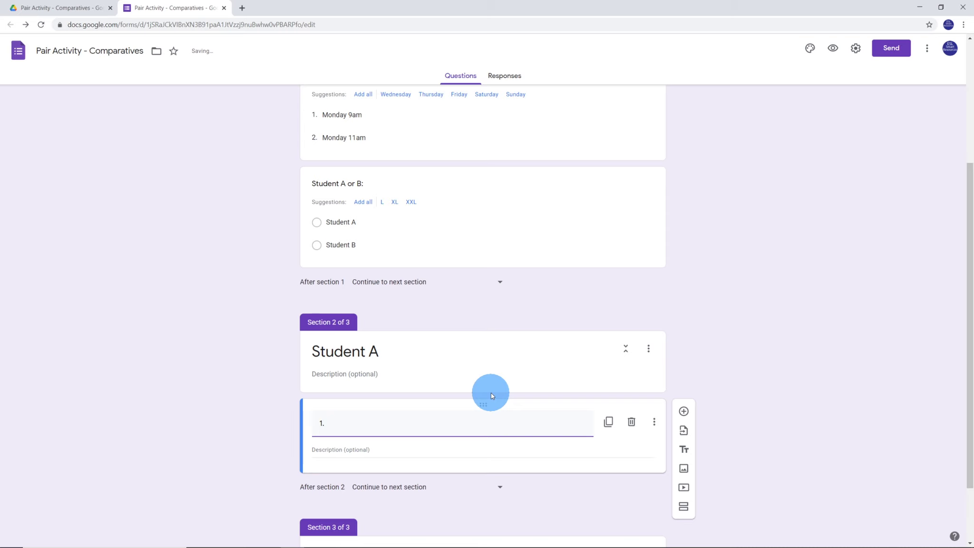
type(" Spain is hotter than")
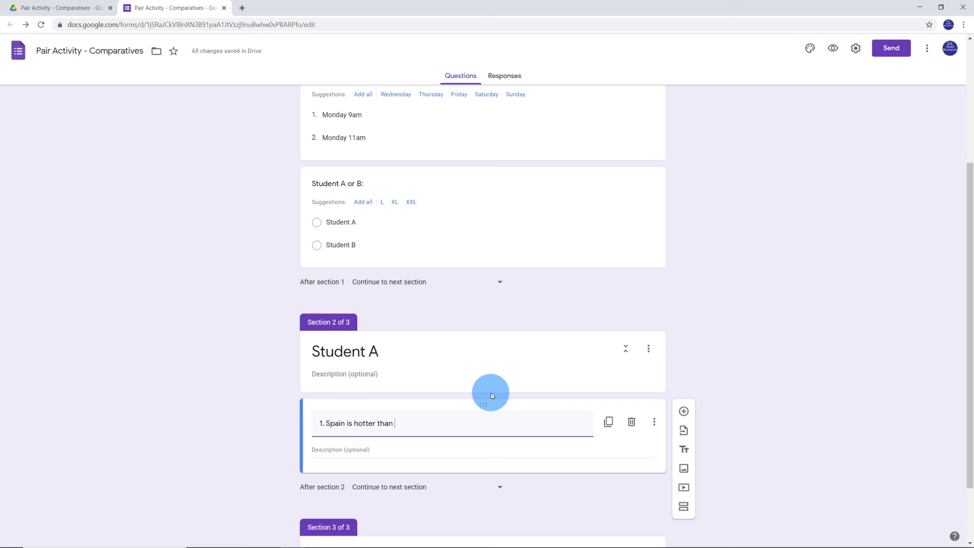
type(" France.")
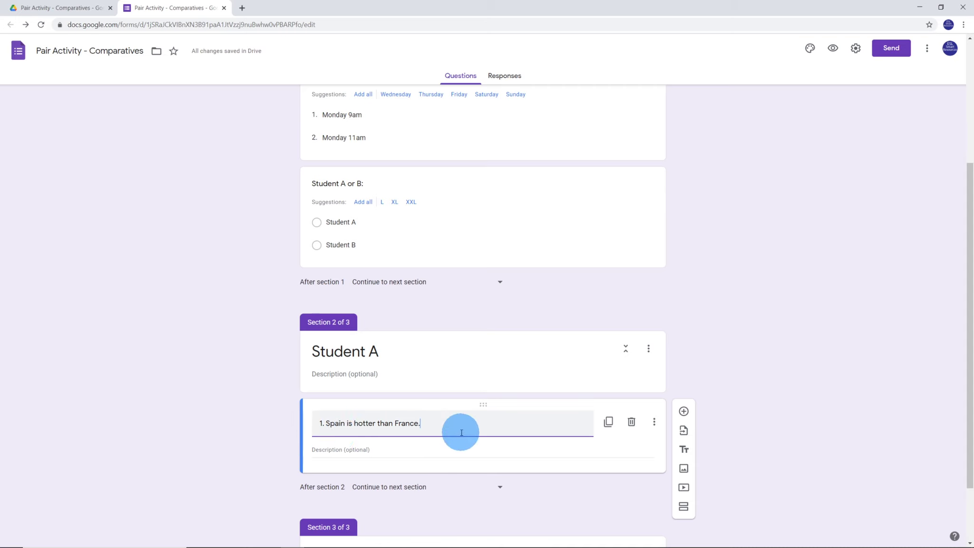
Add a short-answer question to the Student B section reading "1. Spain is ________ than France.".
scroll(458, 434, "down", 2)
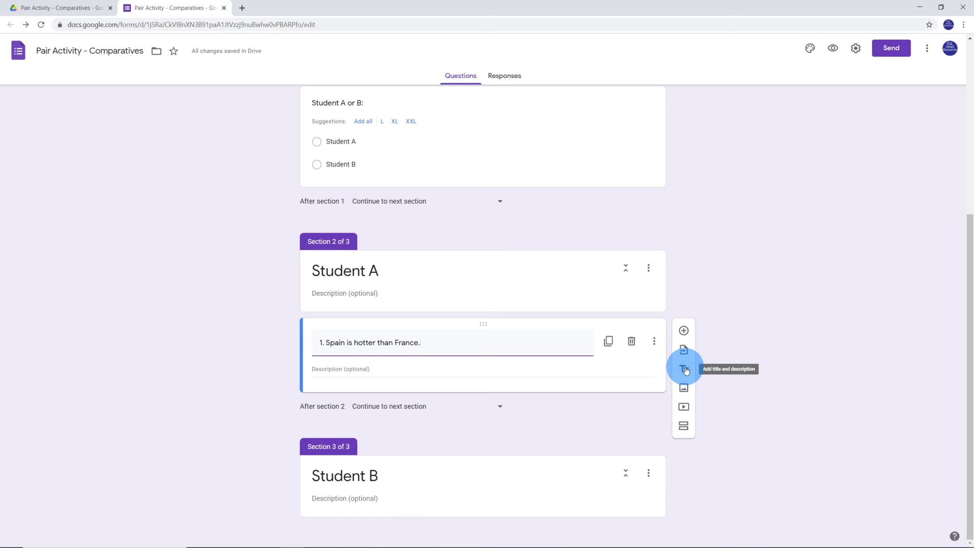
left_click(598, 463)
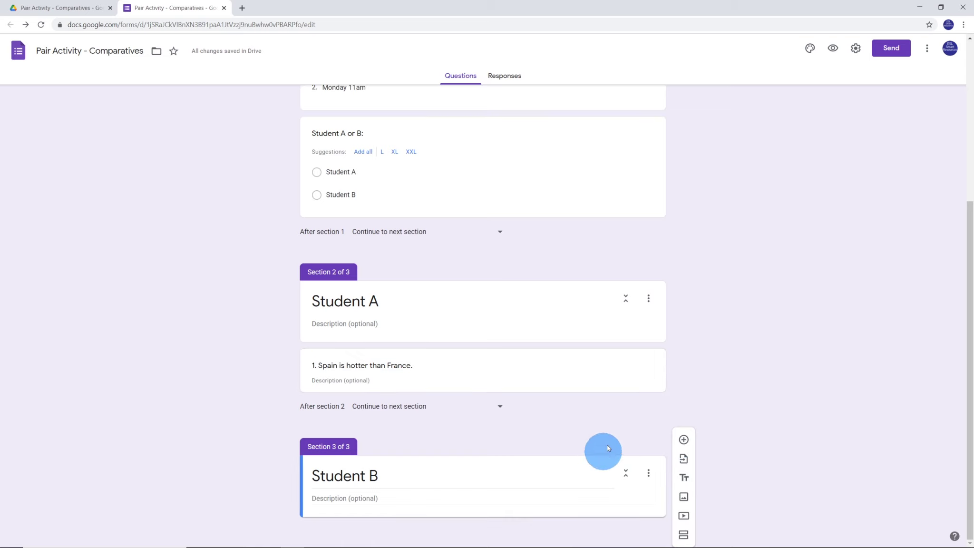
left_click(684, 441)
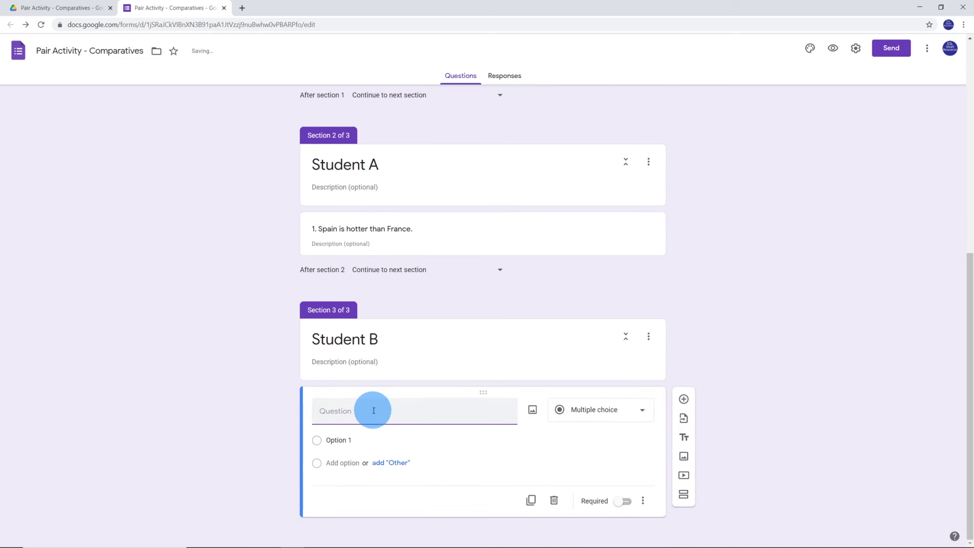
type("1. Spain is _______ than France.")
left_click(619, 413)
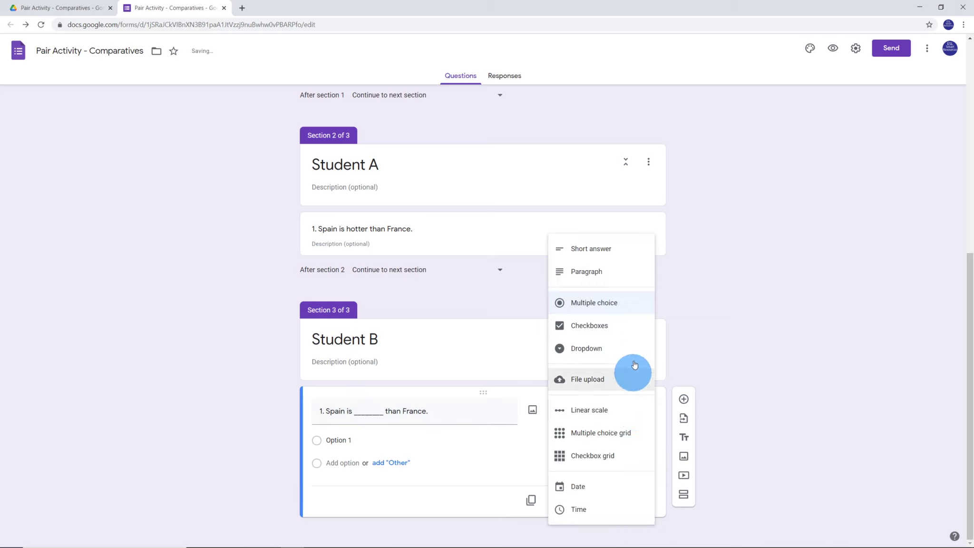
left_click(603, 250)
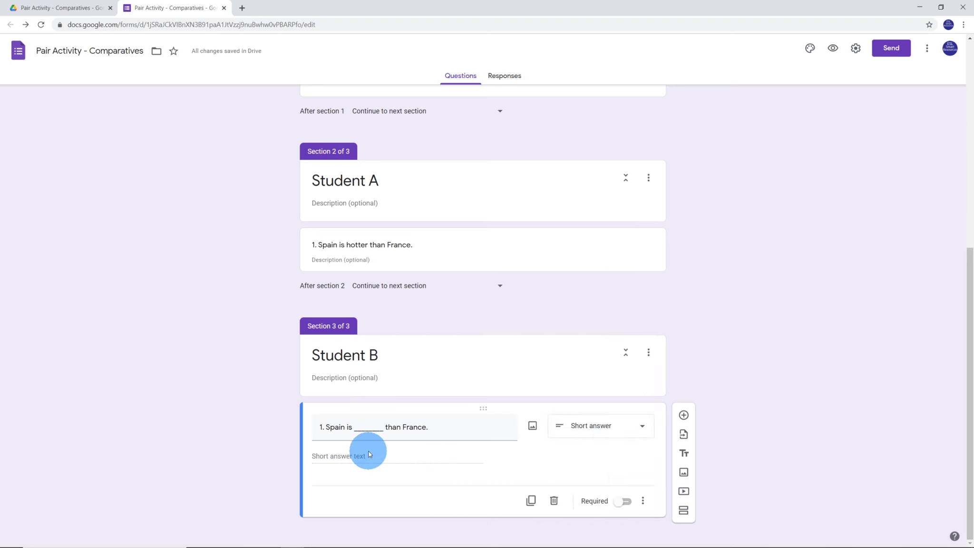
left_click_drag(387, 244, 419, 251)
left_click(508, 414)
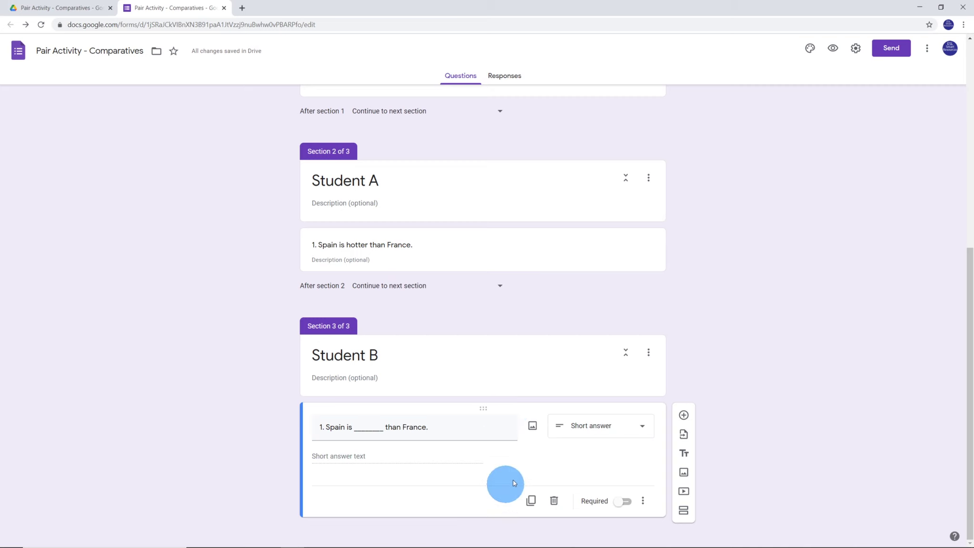
Add a title and description block below question 1 in the Student B section, titled "2. The Hulk is stronger than Spiderman.".
left_click(685, 454)
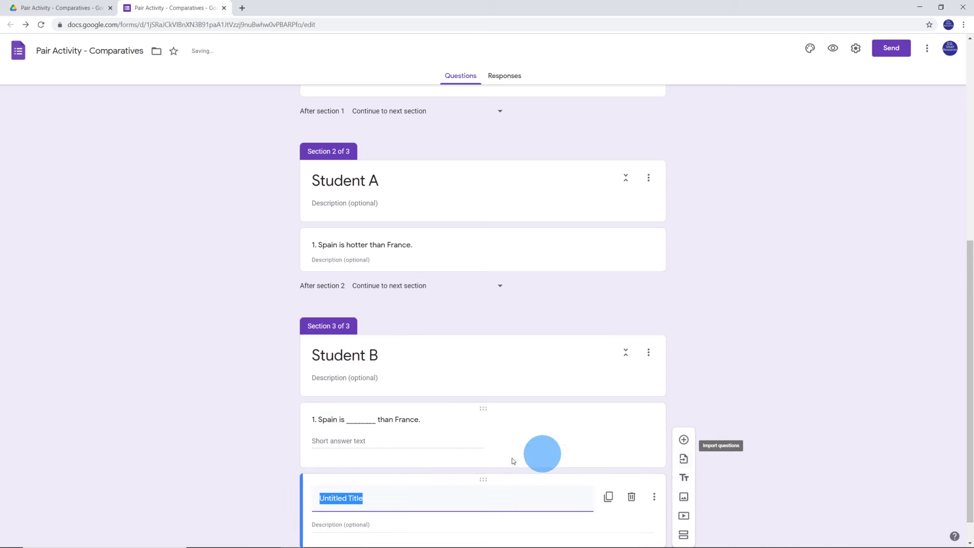
type("2. ")
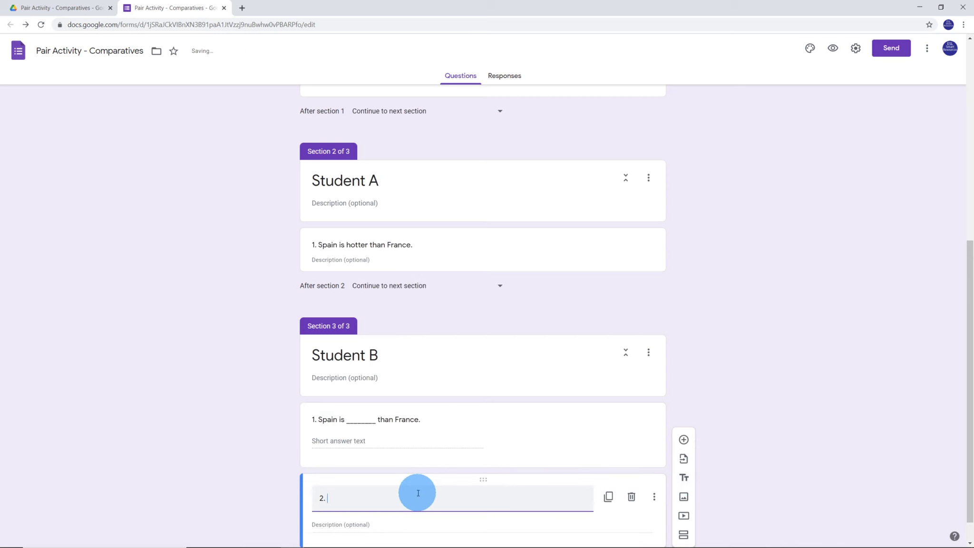
type("The Hulk is stronger than ")
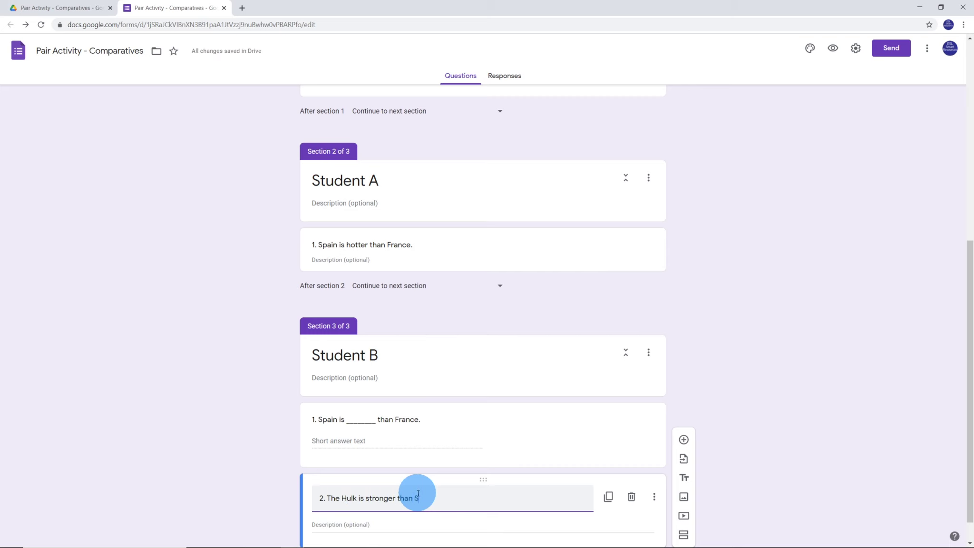
type("Spiderman.")
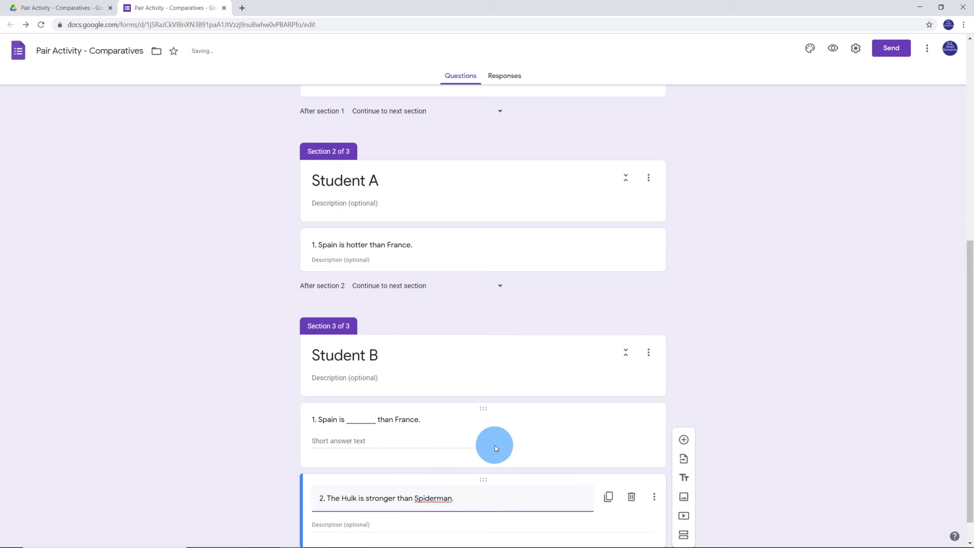
Add a short-answer question below sentence 1 in the Student A section reading "2. The Hulk is ________ than Spiderman.".
left_click(574, 269)
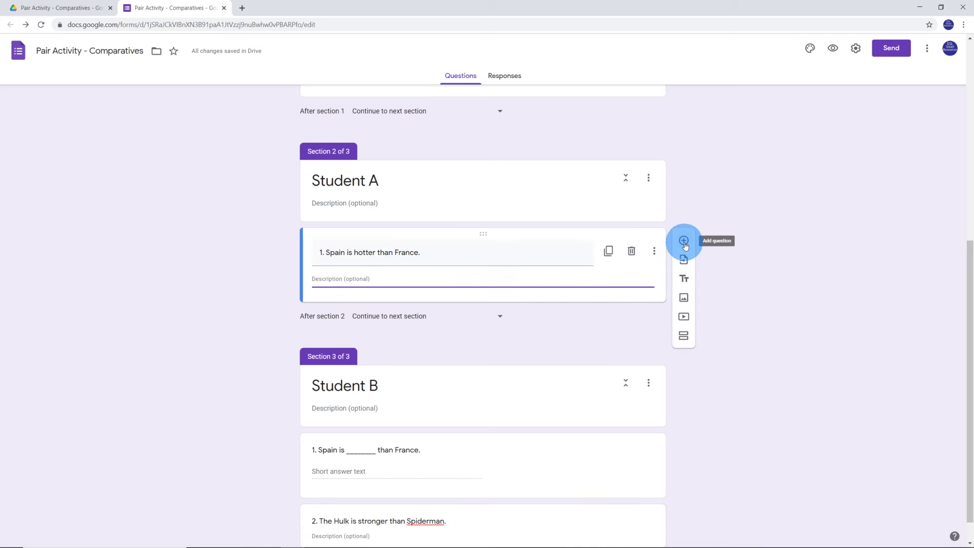
left_click(684, 241)
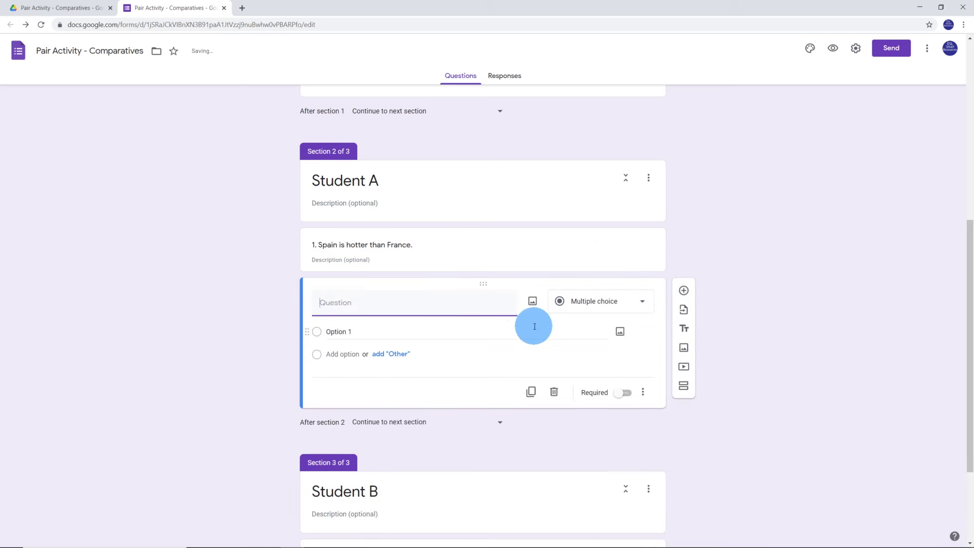
type("2. The Hulk is ________ than Spiderman.")
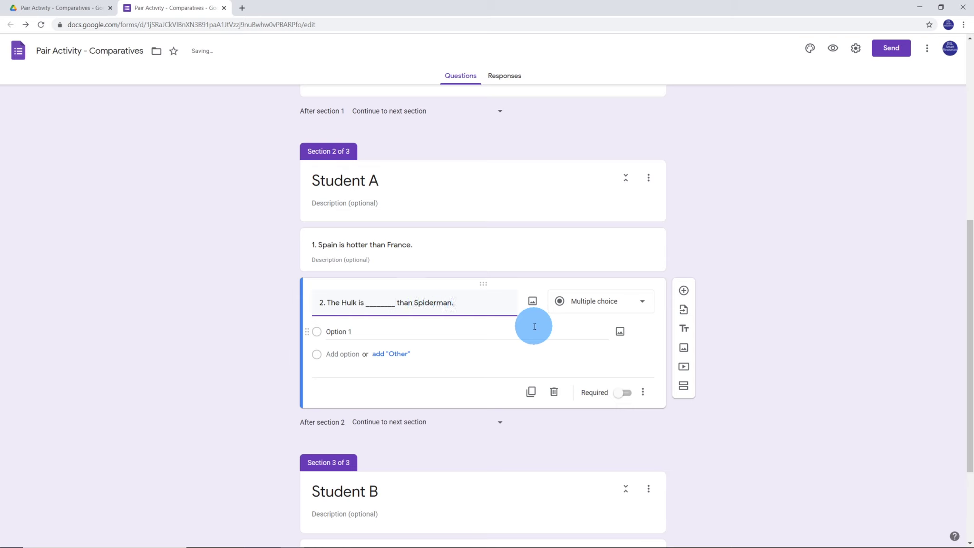
left_click(633, 303)
left_click(612, 253)
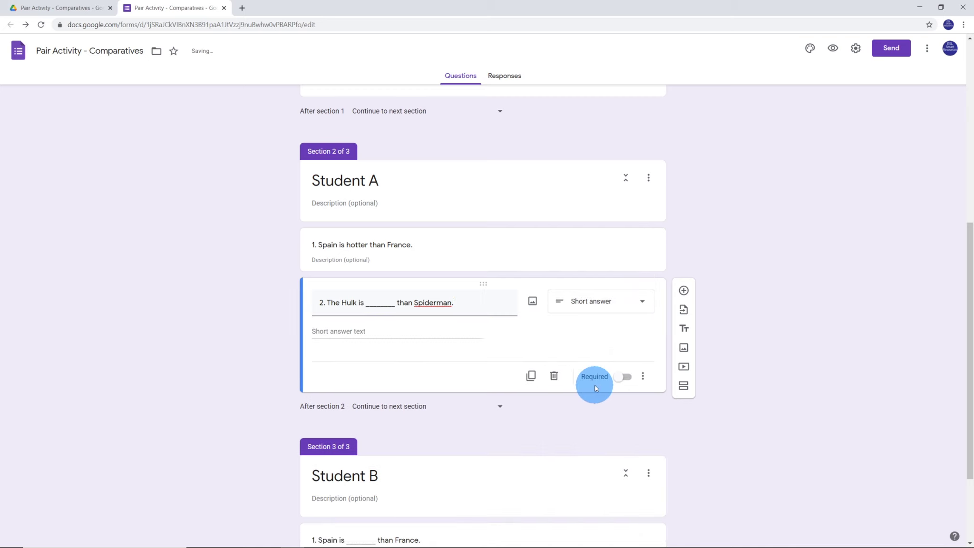
Add a title and description block below question 2 in the Student A section, titled "3. Brad Pitt is taller than Tom Cruise.".
scroll(694, 430, "down", 2)
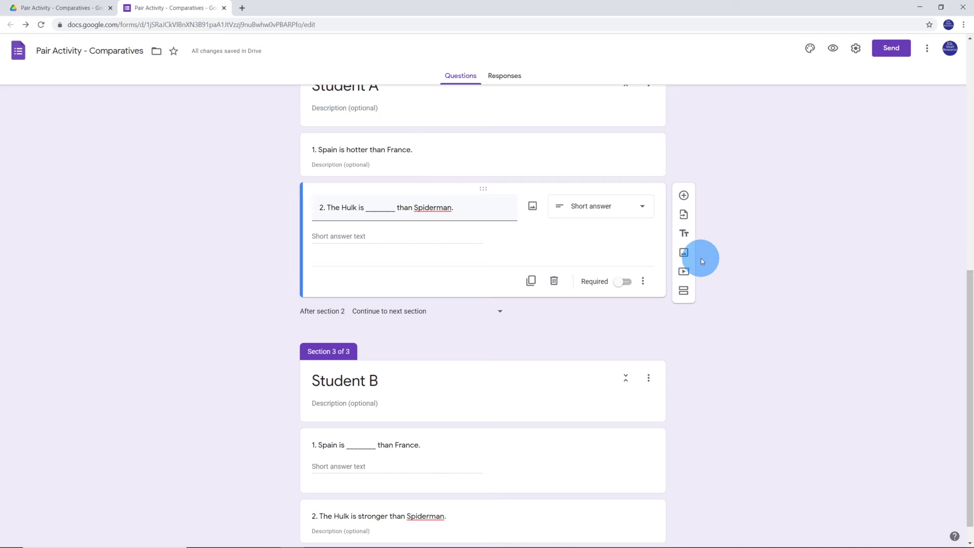
left_click(684, 233)
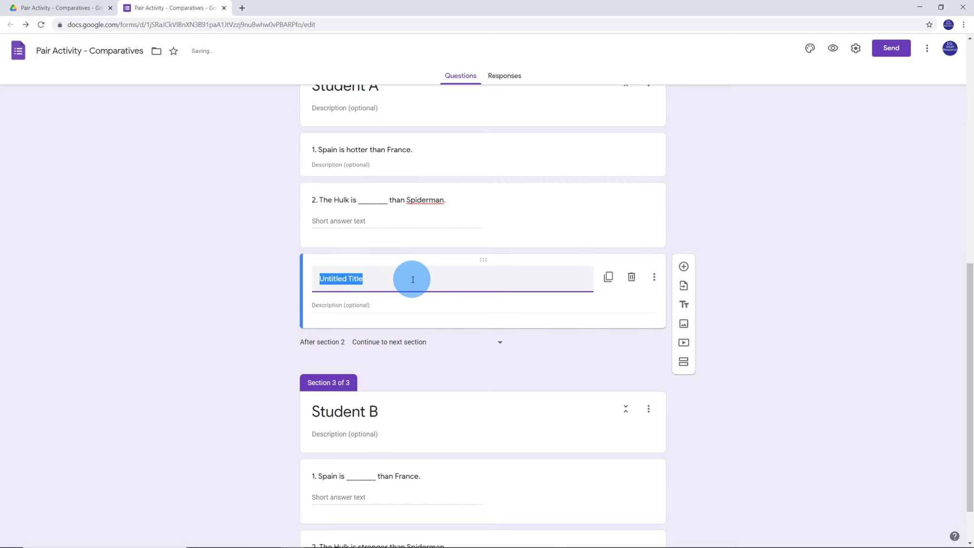
type("3.")
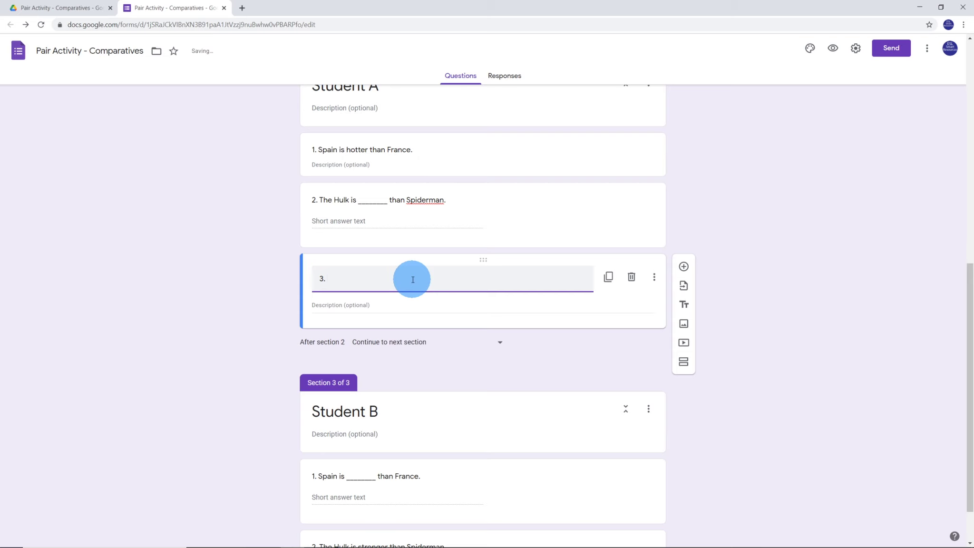
type(" Brad Pitt is taller than Tom Cruise.")
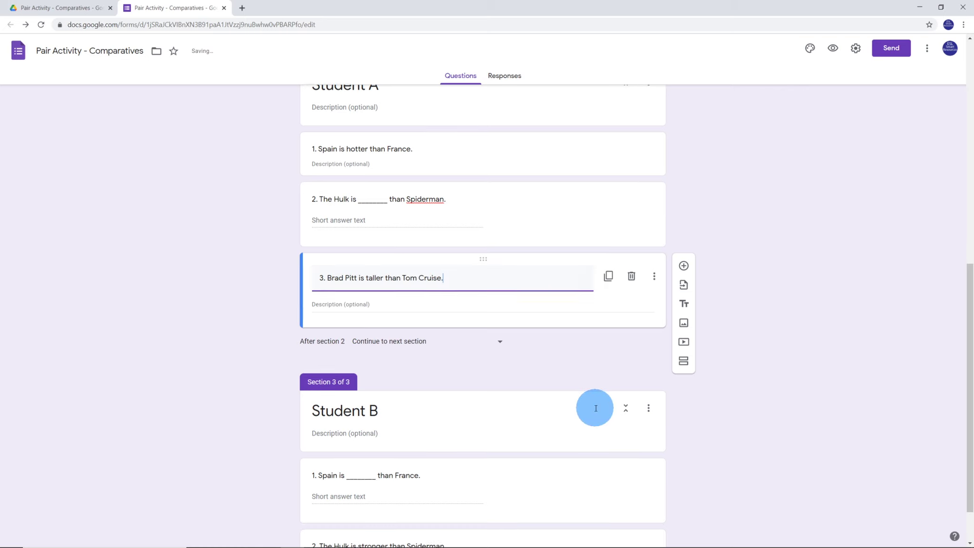
Add a short-answer question below sentence 2 in the Student B section reading "3. Brad Pitt is ________ than Tom Cruise.".
scroll(594, 407, "down", 2)
left_click(643, 482)
left_click(682, 438)
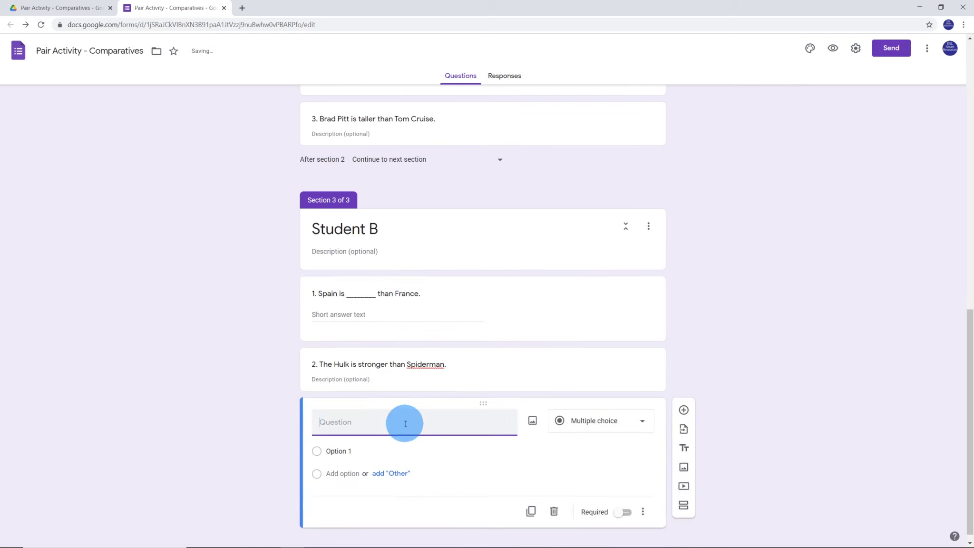
type("3. Brad Pitt is ta")
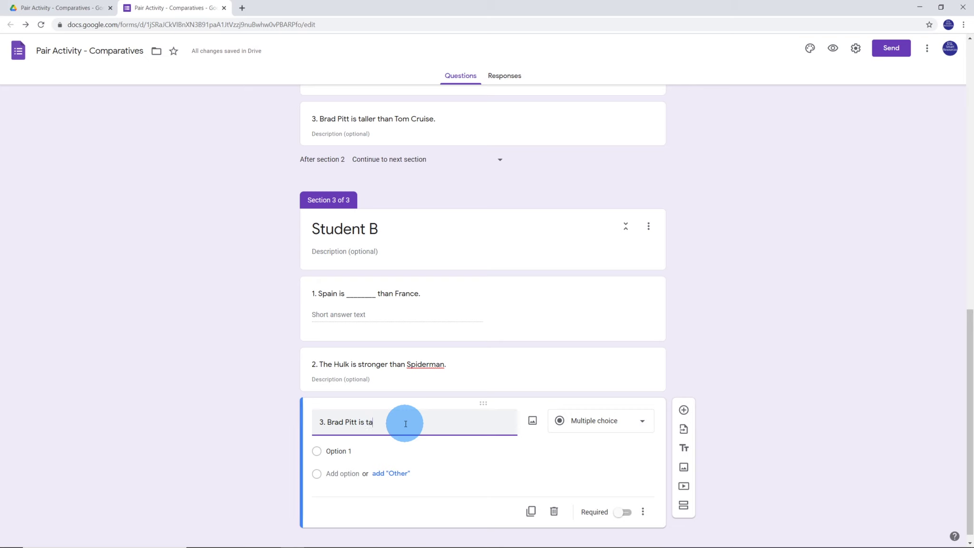
key("BackSpace")
key("BackSpace")
type("_______ than Tom Cruise.")
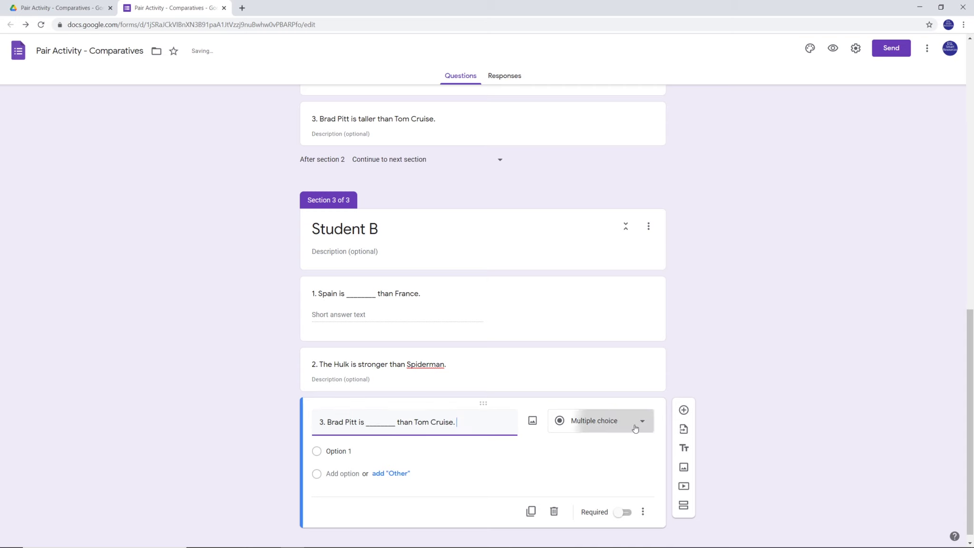
left_click(619, 422)
left_click(591, 248)
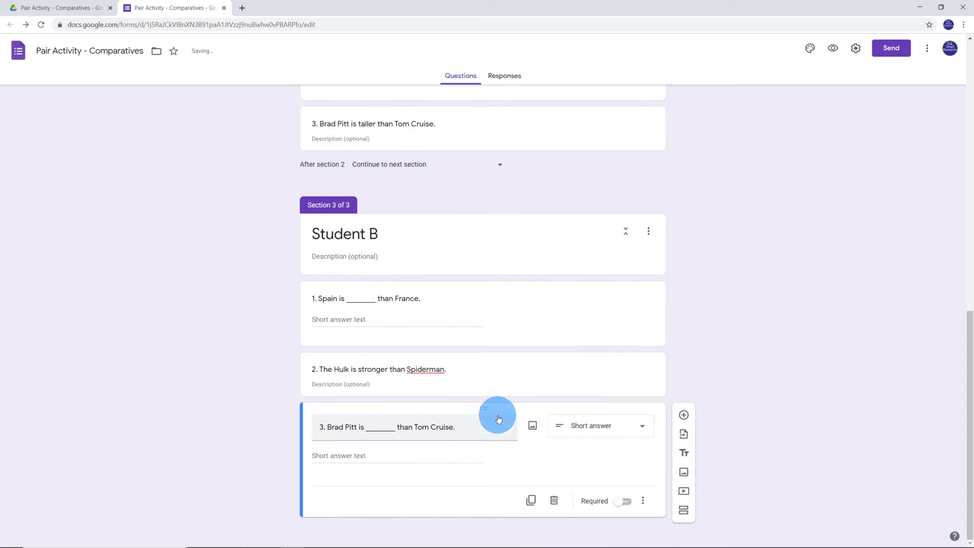
Add a title and description block below question 3 in the Student B section, titled "4. Arabic is more difficult than English.".
left_click(684, 453)
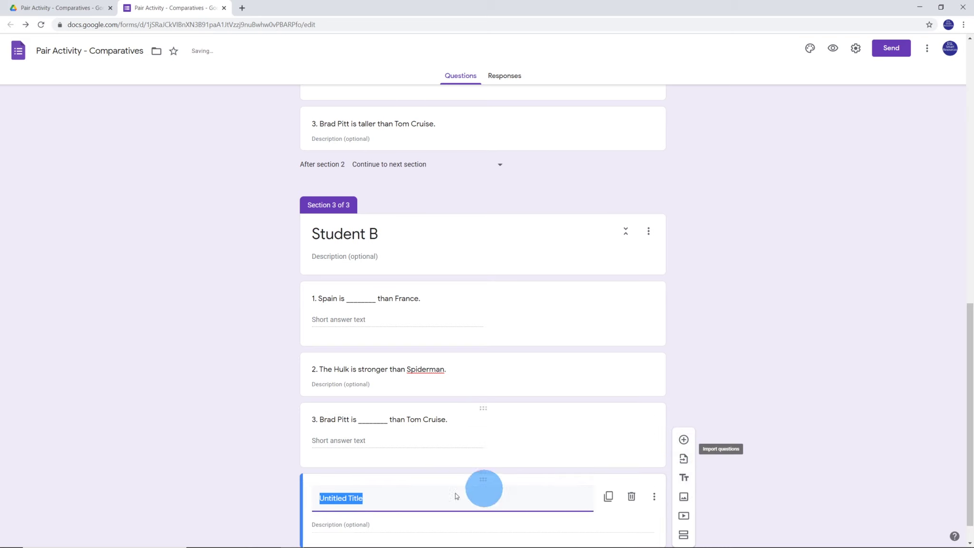
type("4. ")
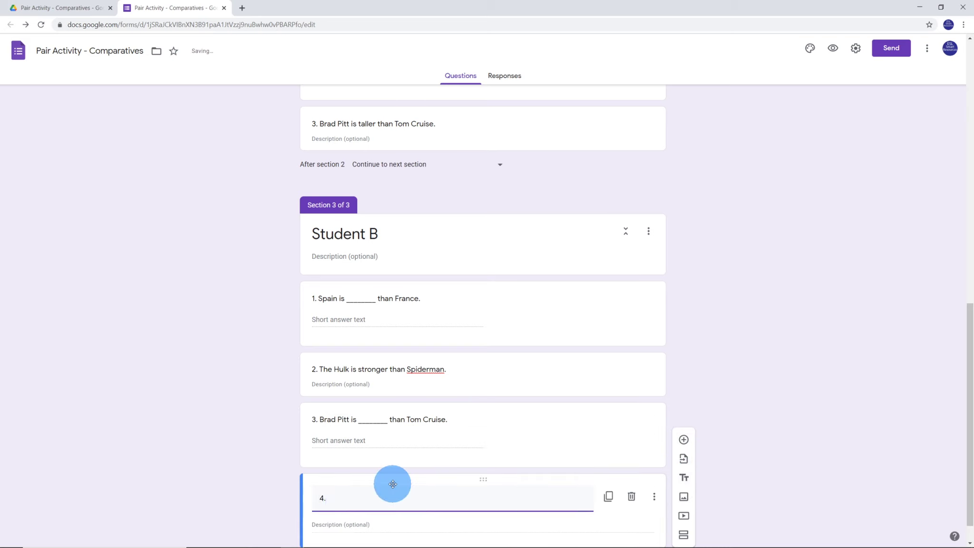
type("Arabic is more difficult than ")
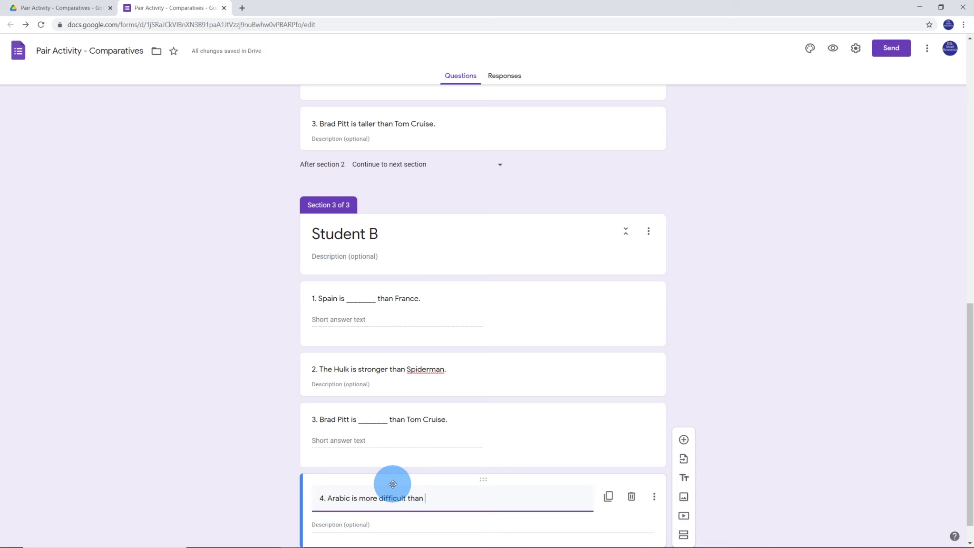
type("English.")
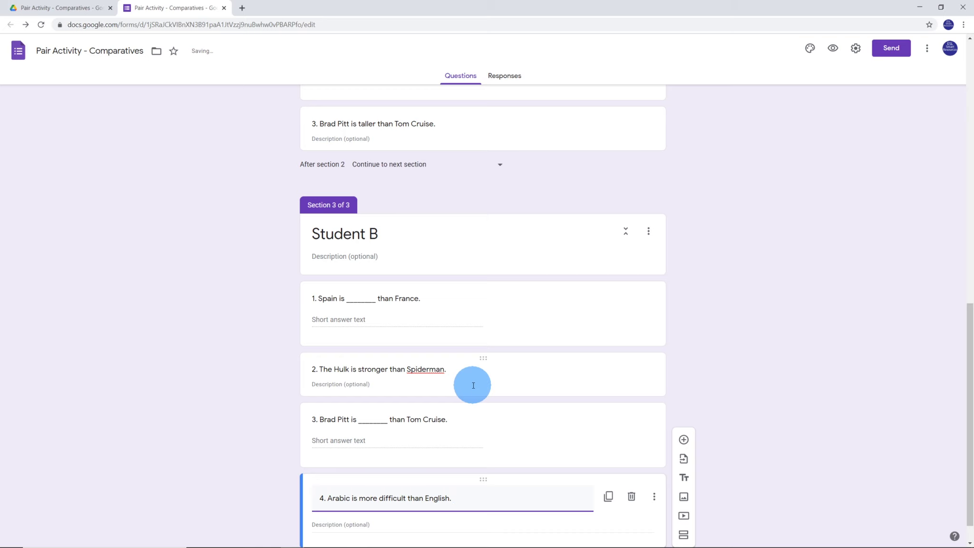
Add a short-answer question below sentence 3 in the Student A section reading "4. Arabic is ___________ than English.".
scroll(473, 385, "up", 3)
left_click(625, 294)
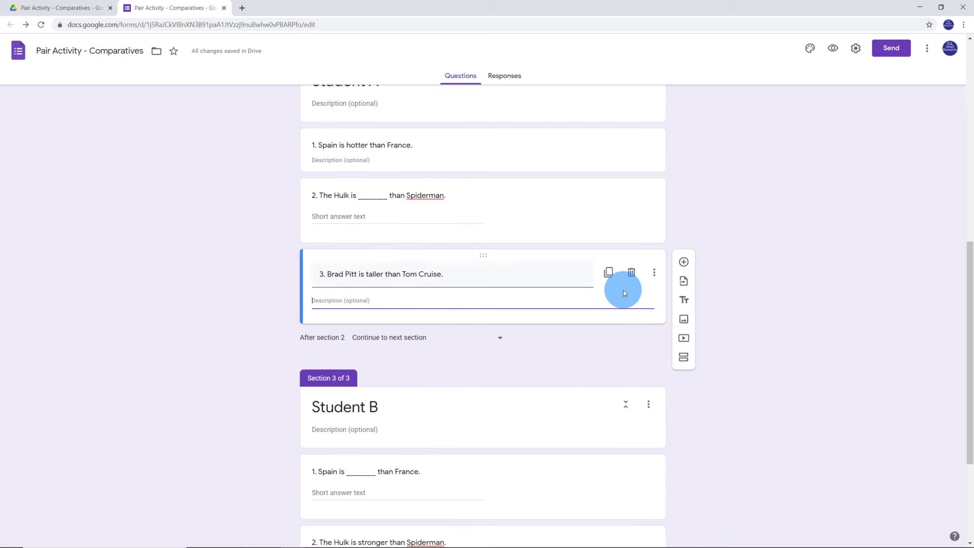
left_click(683, 261)
left_click(398, 330)
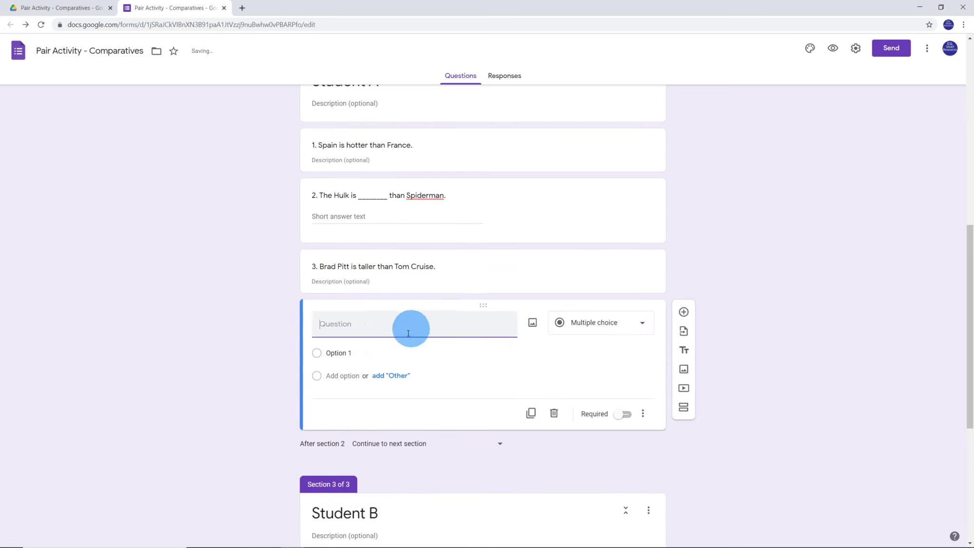
type("4. ")
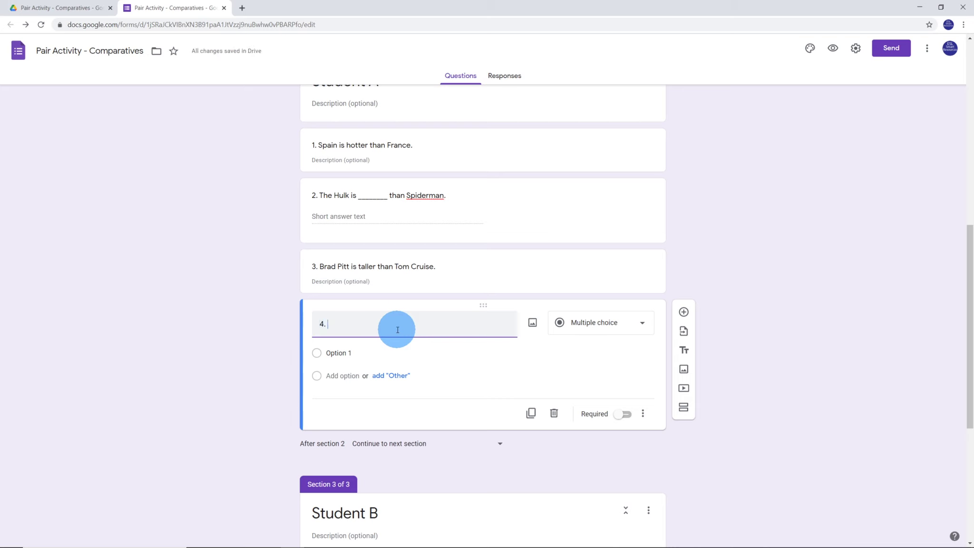
type("Arabic is __________ than English")
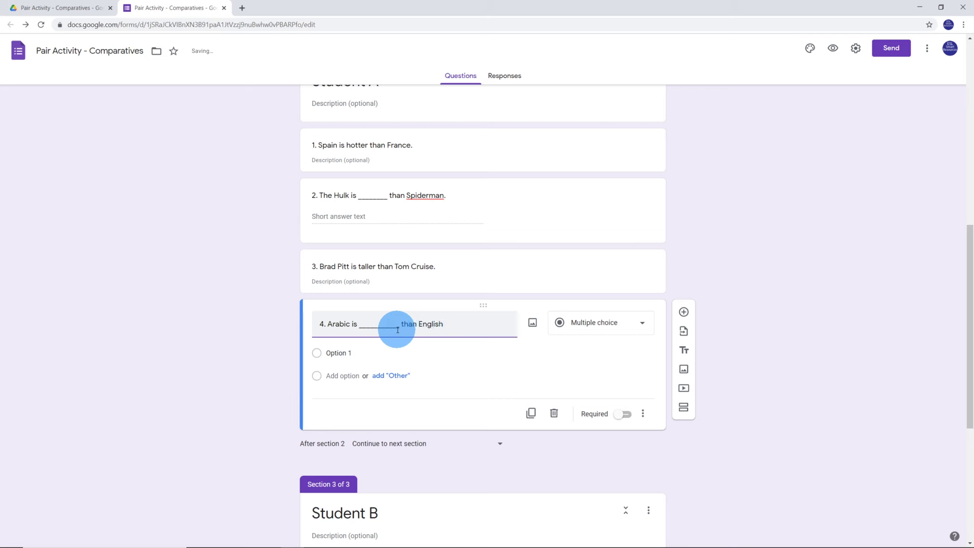
type(".")
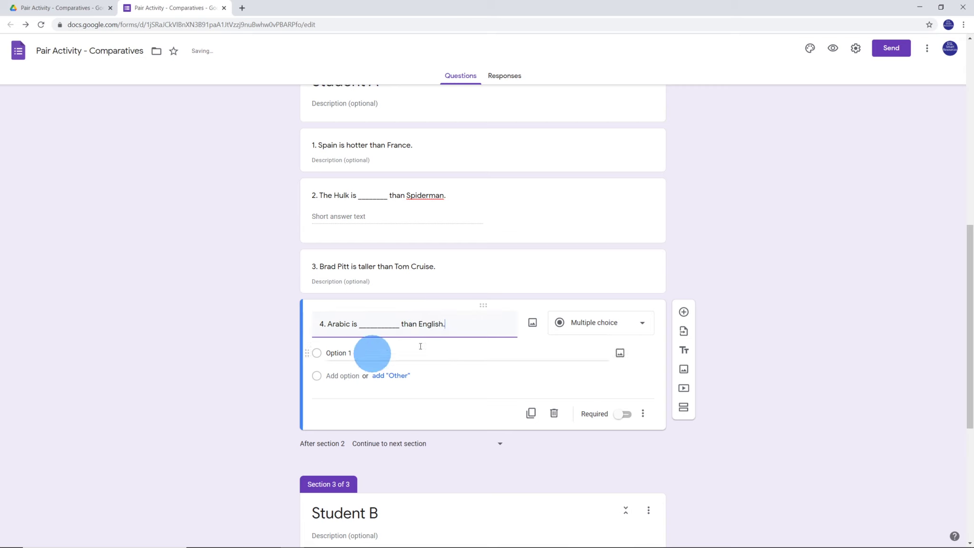
left_click(634, 332)
left_click(603, 248)
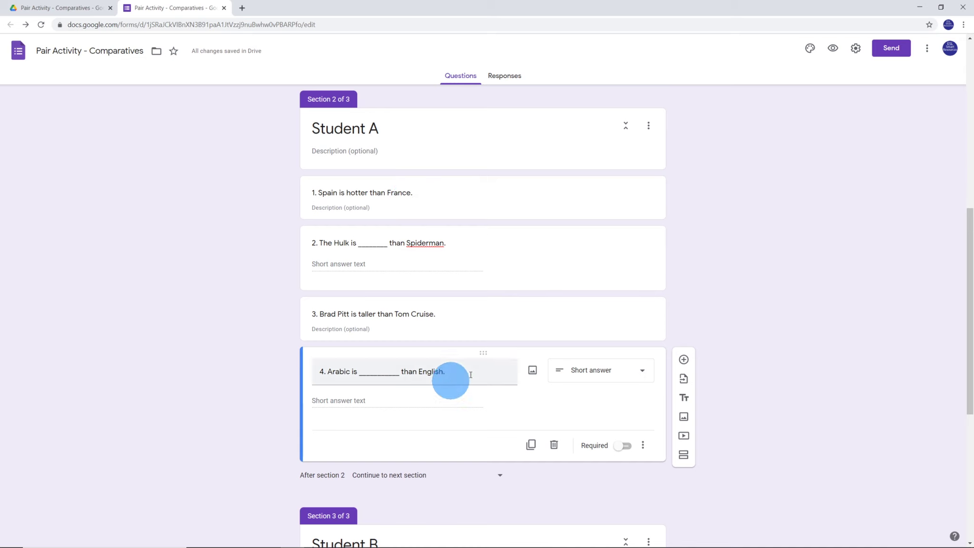
scroll(532, 371, "down", 4)
scroll(532, 371, "down", 3)
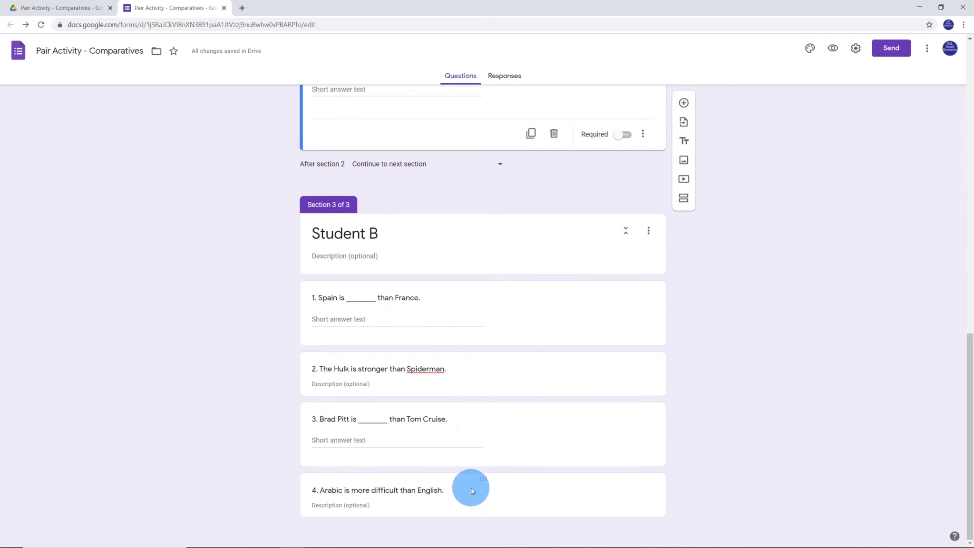
scroll(455, 274, "up", 8)
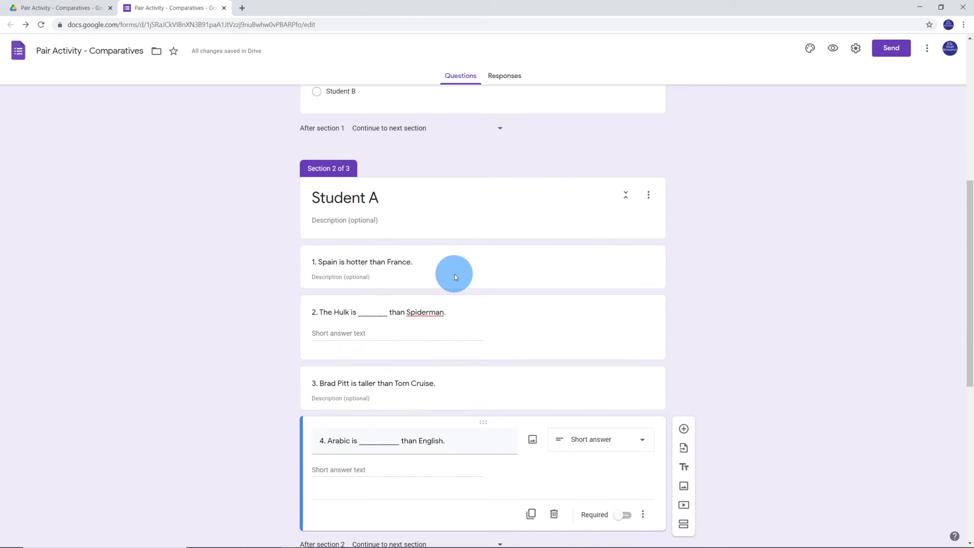
scroll(454, 274, "up", 5)
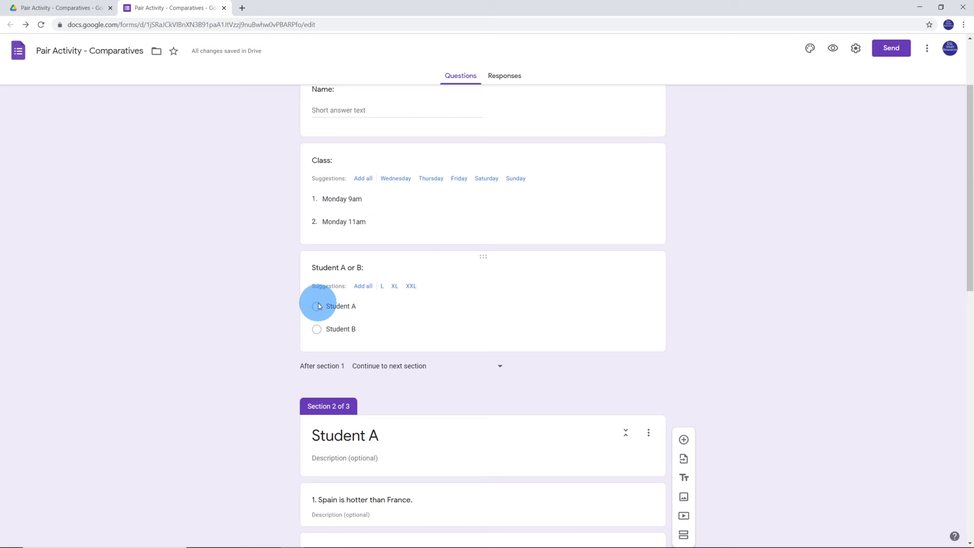
Set the form to submit after section 2, so that Student A respondents skip the Student B section.
scroll(360, 433, "down", 1)
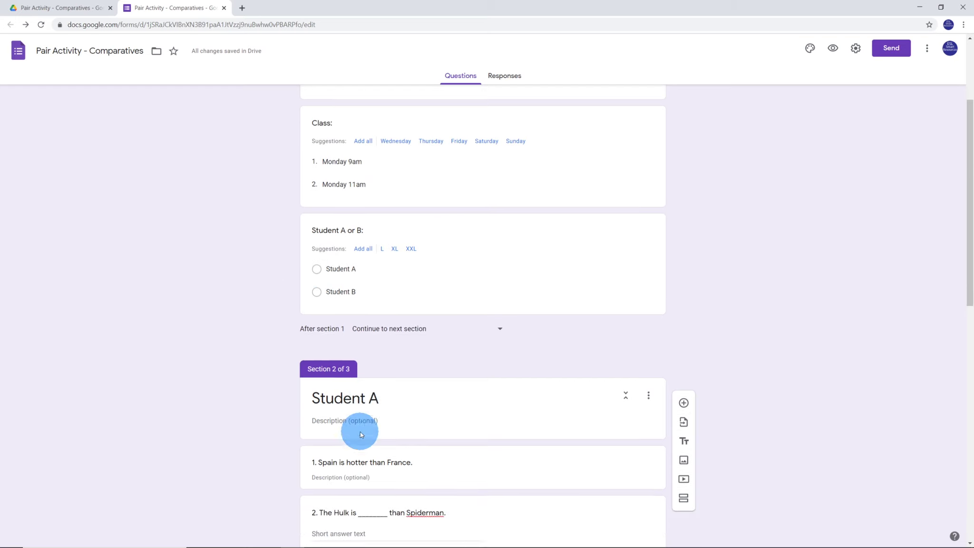
scroll(360, 433, "down", 6)
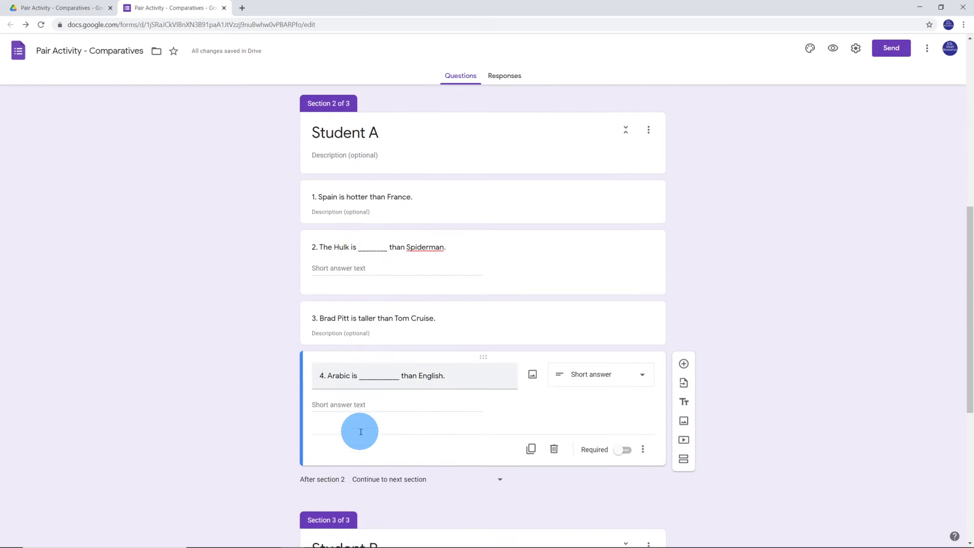
scroll(360, 431, "down", 2)
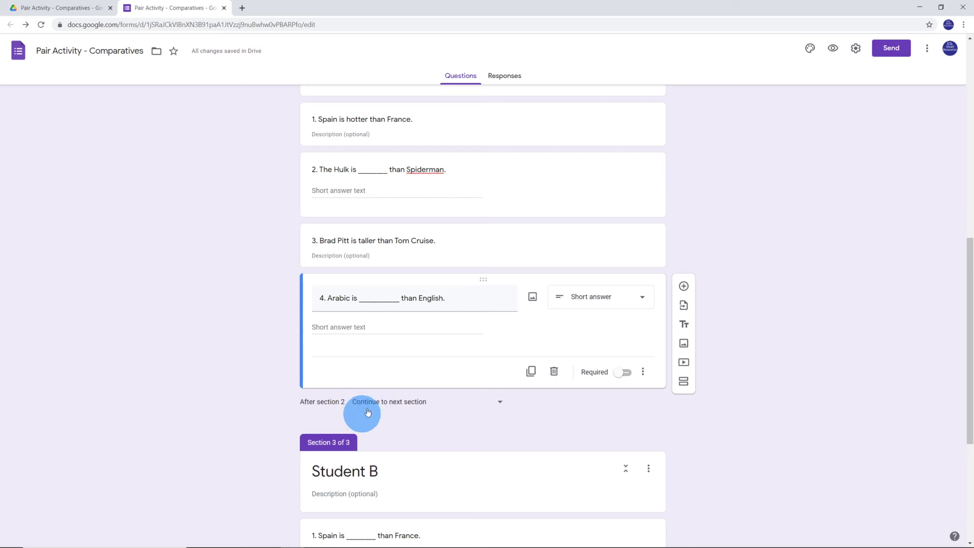
scroll(376, 410, "down", 3)
scroll(378, 412, "down", 2)
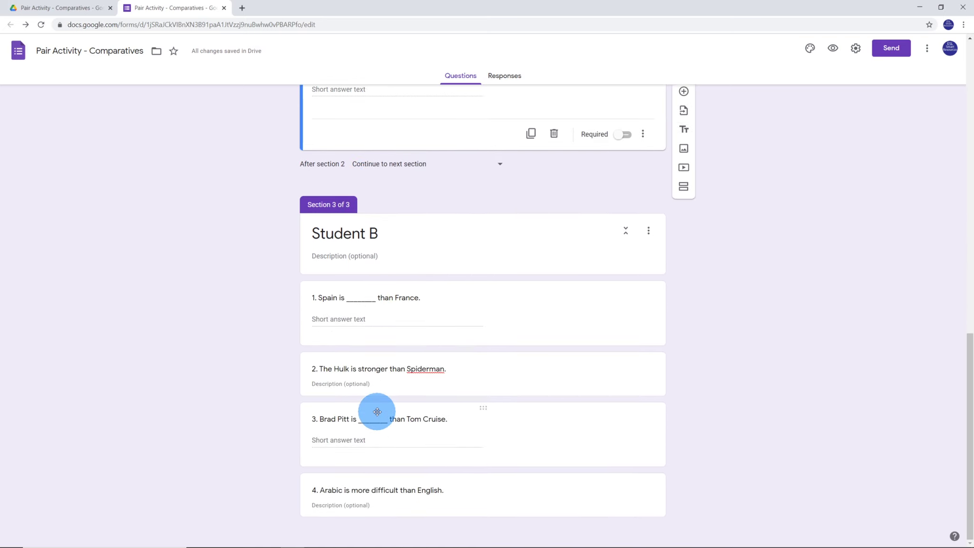
scroll(485, 333, "up", 1)
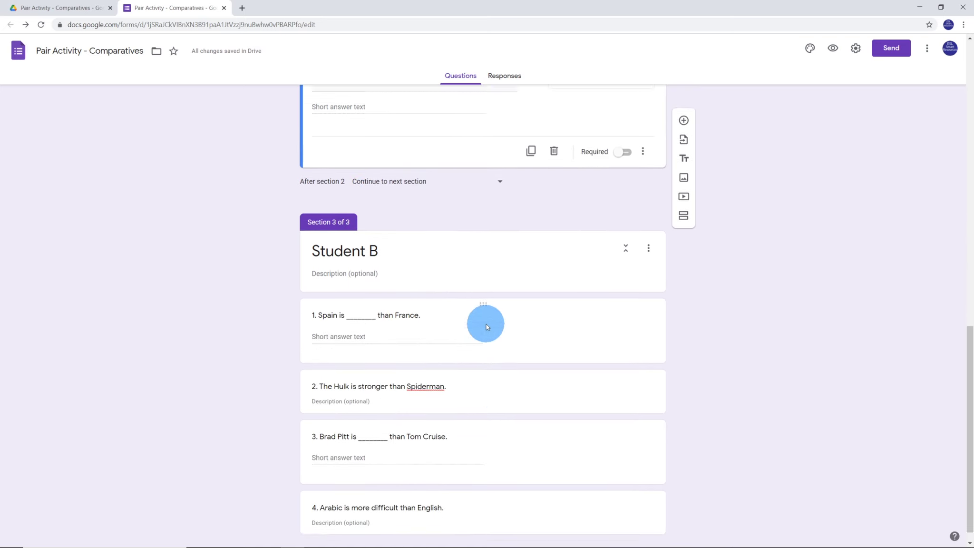
left_click(500, 215)
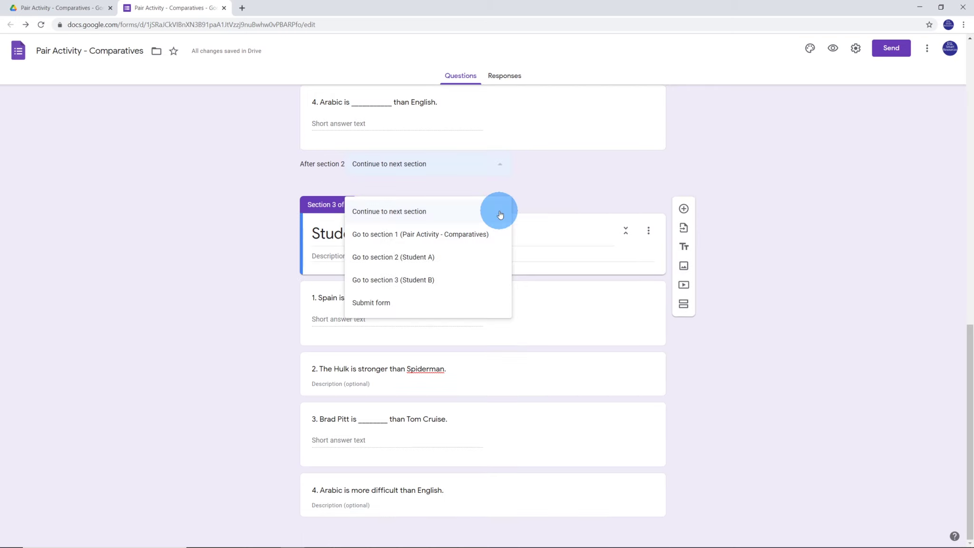
left_click(385, 303)
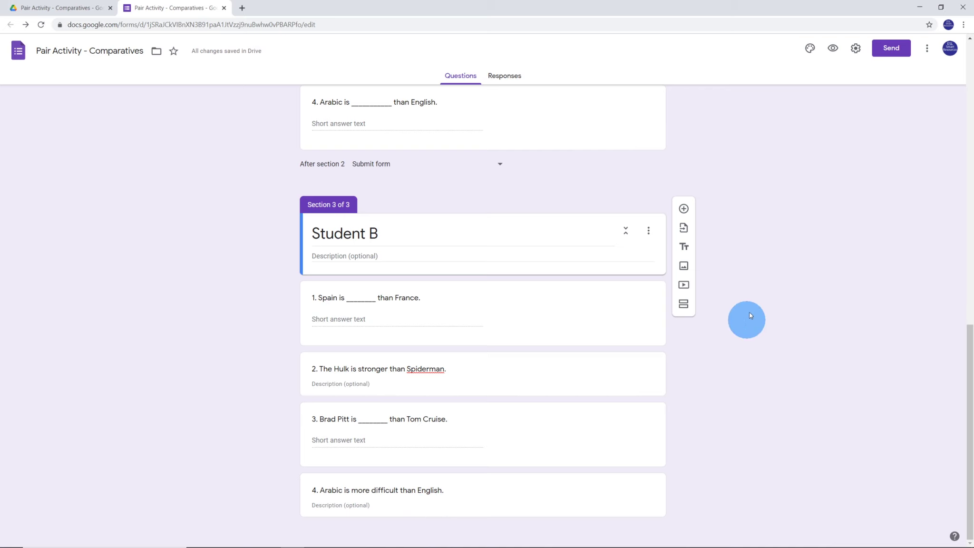
Preview the form and complete its first page with name "Test A", class Monday 9am and Student A, continuing to the Student A section.
scroll(750, 298, "up", 8)
scroll(751, 301, "up", 6)
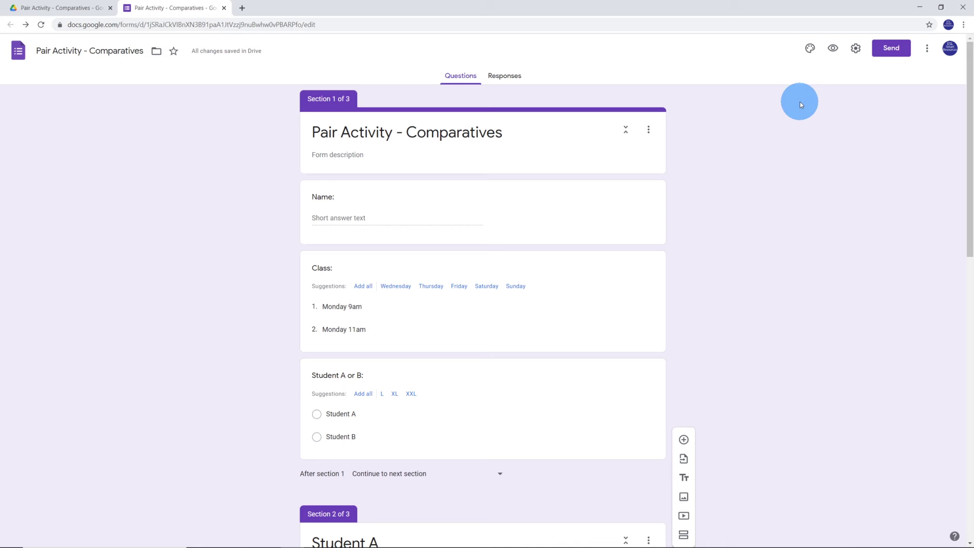
left_click(834, 48)
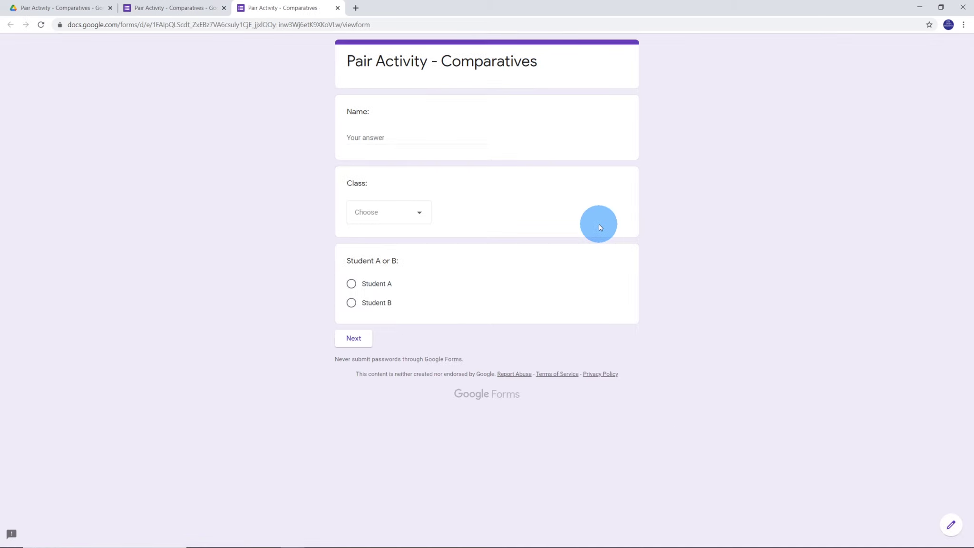
left_click(389, 138)
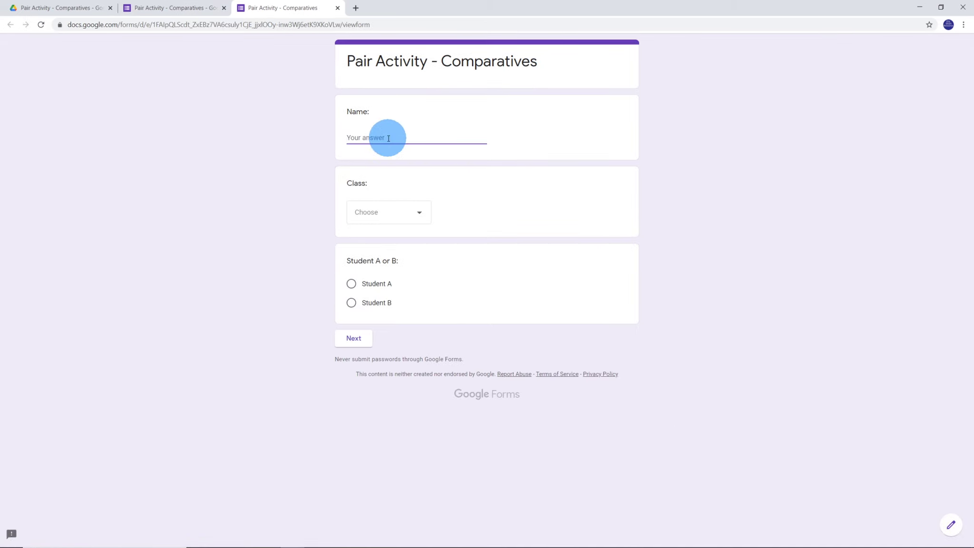
type("Test A")
left_click(418, 218)
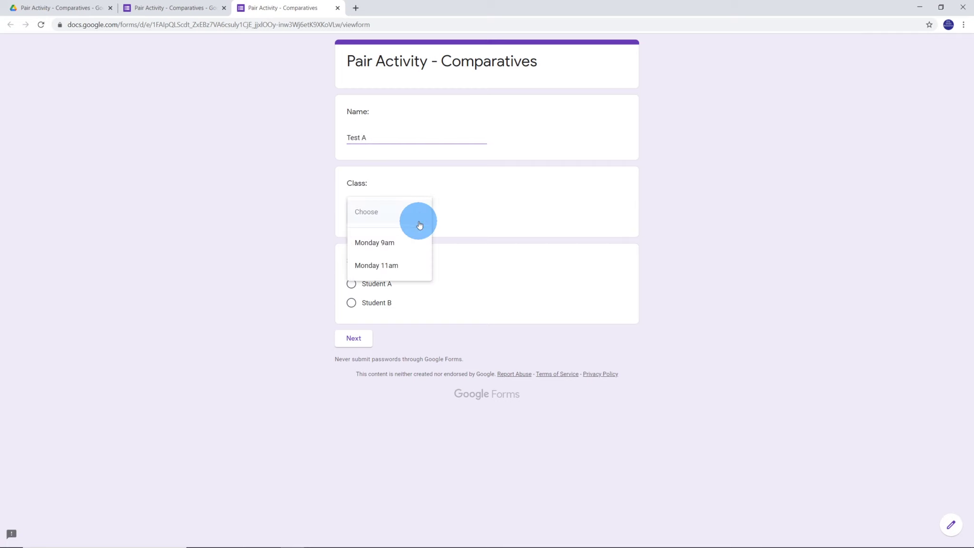
left_click(383, 243)
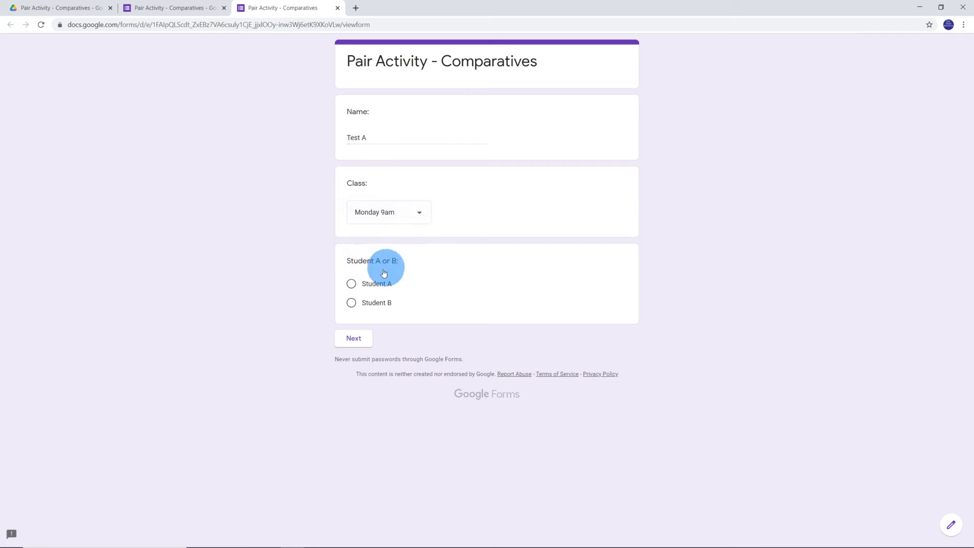
left_click(351, 283)
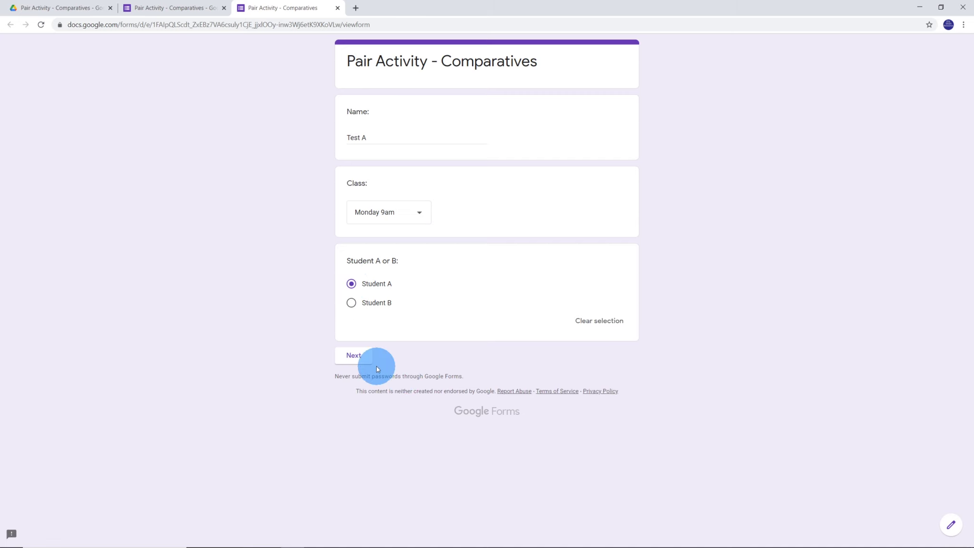
left_click(360, 357)
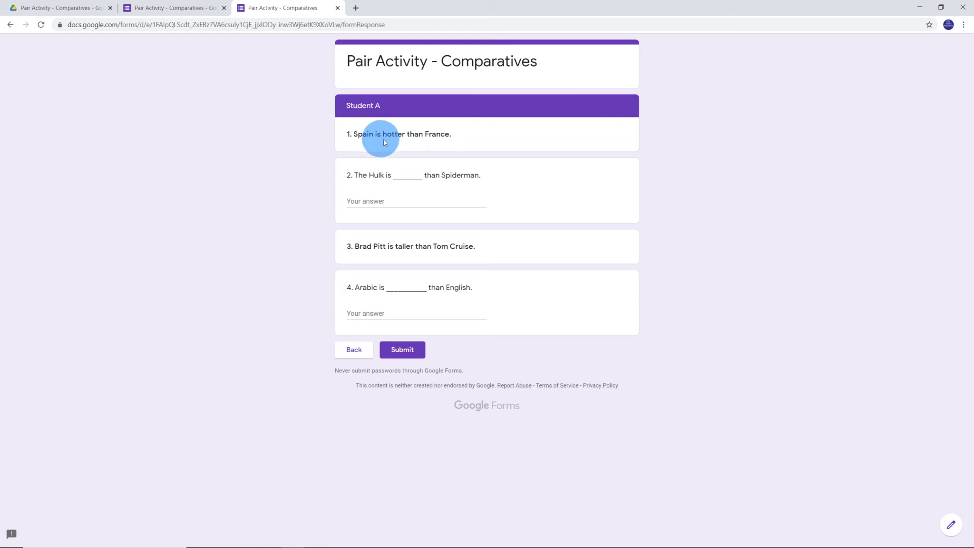
Answer sentence 2 with "stronger" and sentence 4 with "more difficult", submit the test response and close the preview.
left_click(405, 200)
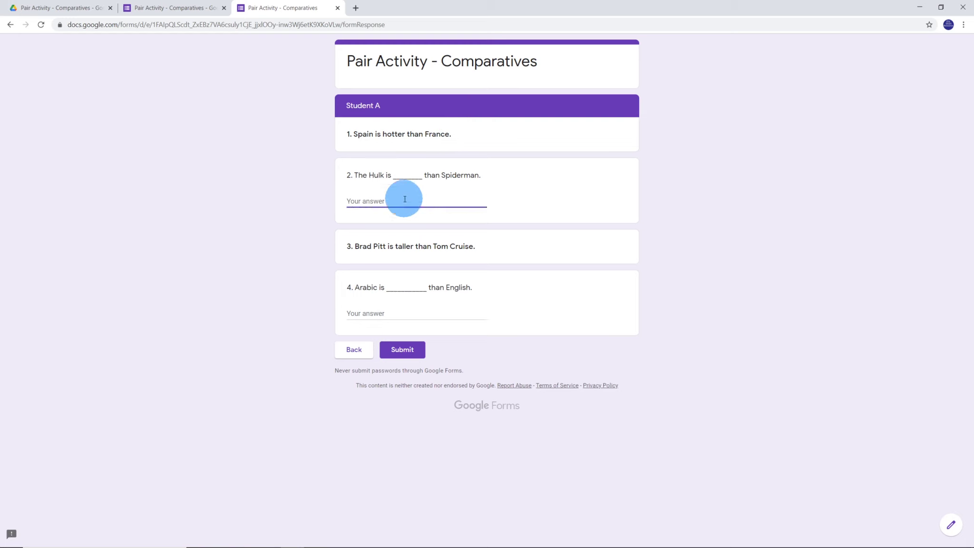
type("stronger")
left_click(405, 308)
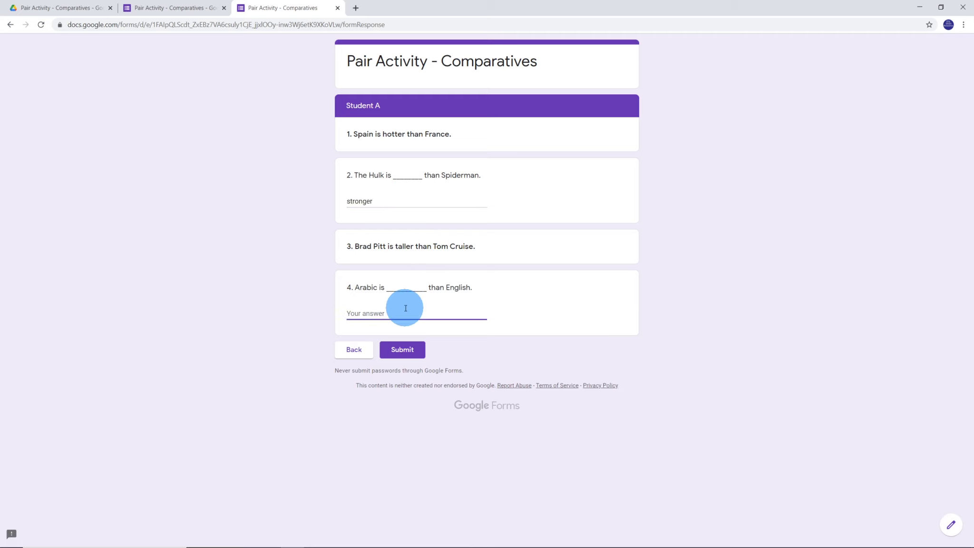
type("more difficult")
left_click(406, 352)
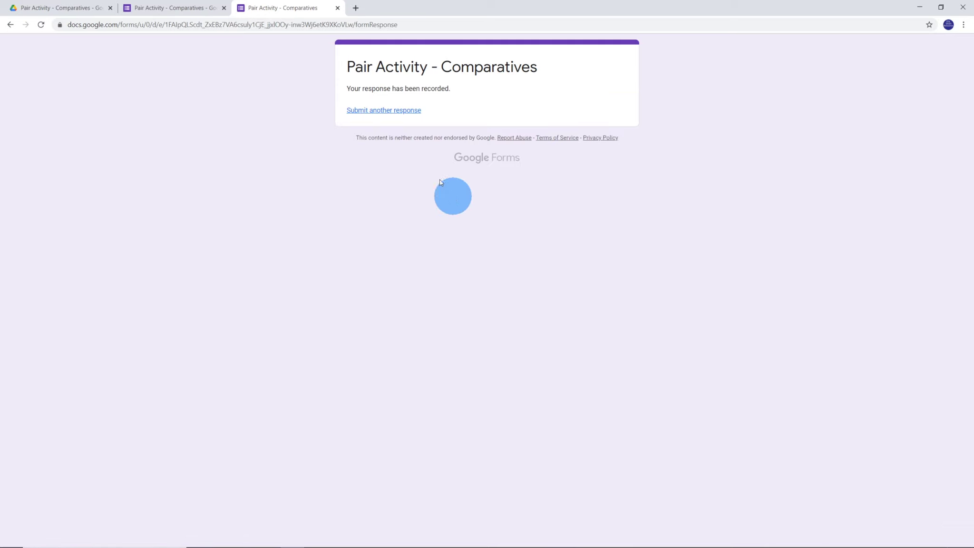
left_click(338, 8)
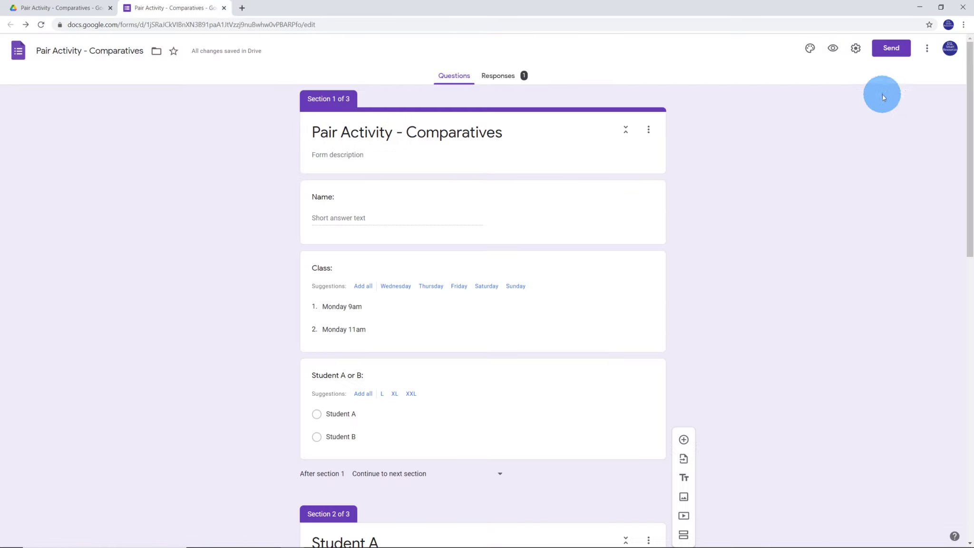
Copy the form's shortened sharing link and close the send dialog.
left_click(892, 48)
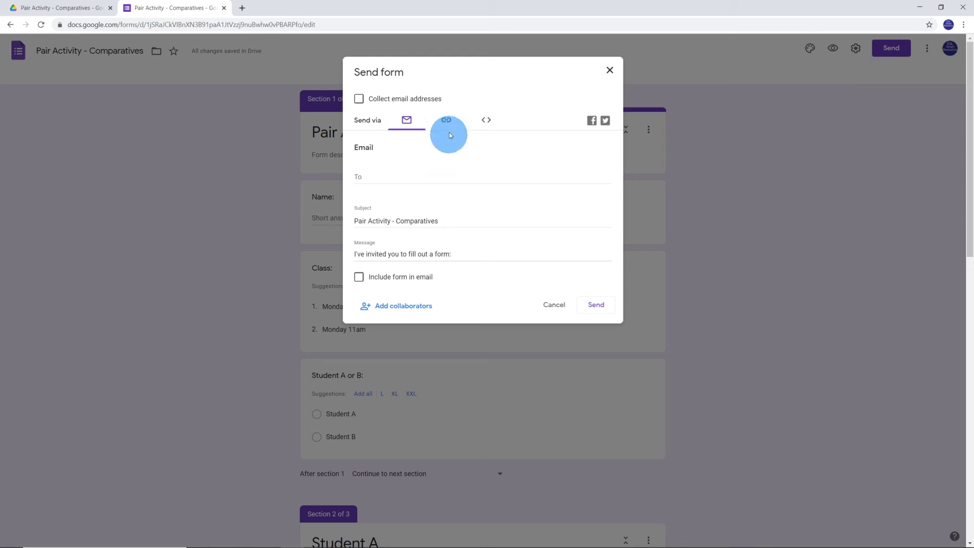
left_click(447, 122)
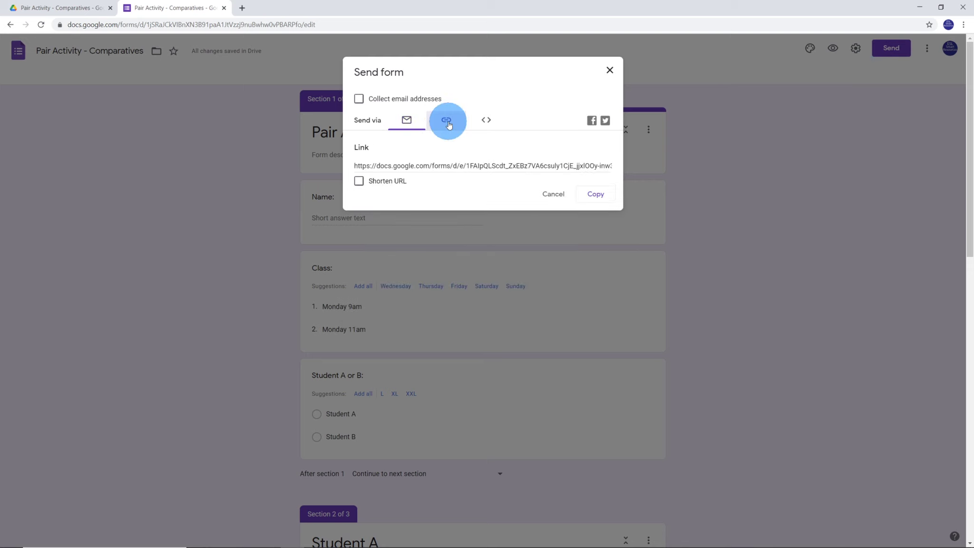
left_click(359, 184)
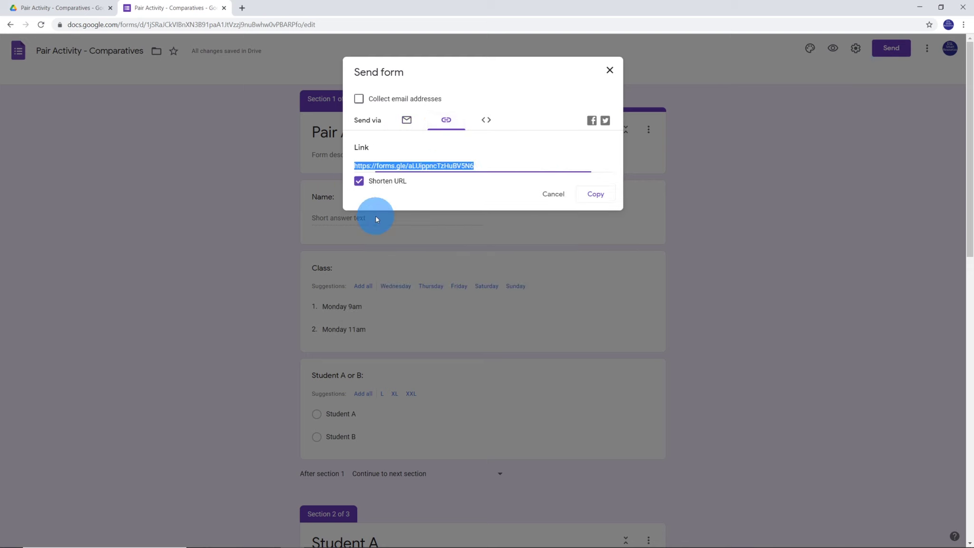
left_click(596, 194)
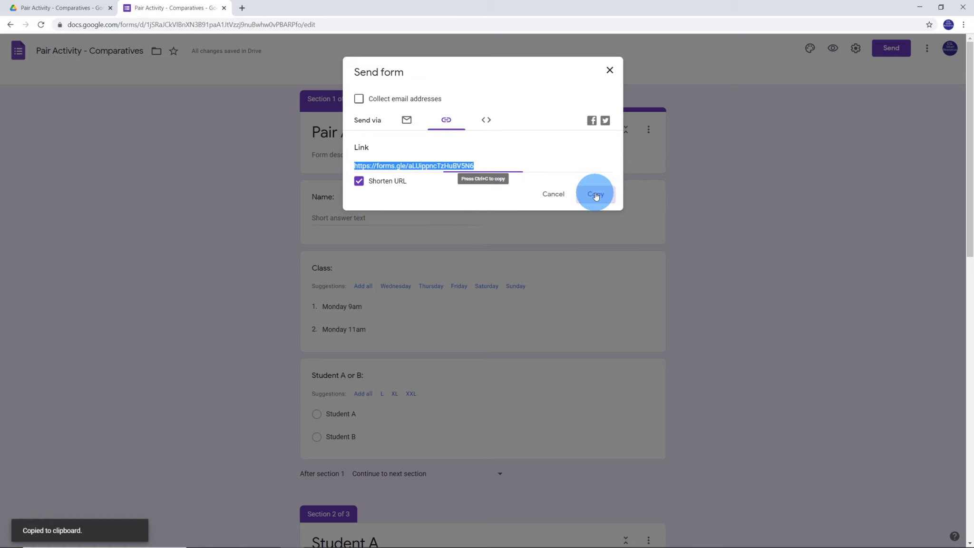
left_click(610, 70)
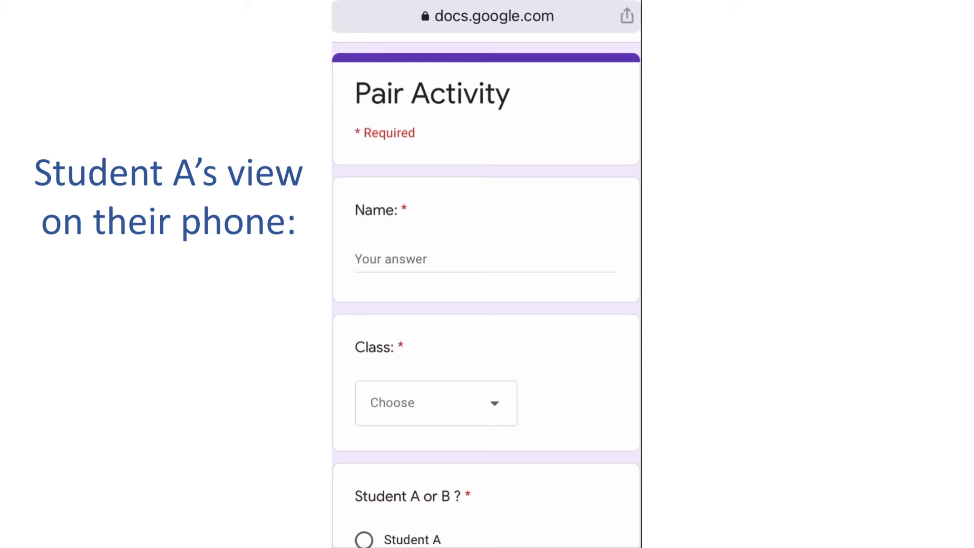
Enter "Test A" as the name in the Pair Activity form on the phone.
left_click(390, 260)
type("T")
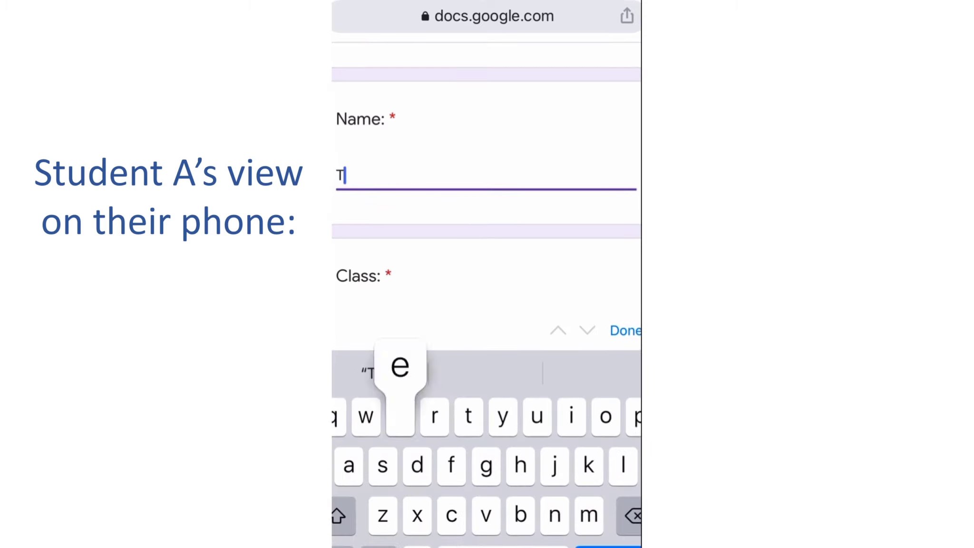
type("est ")
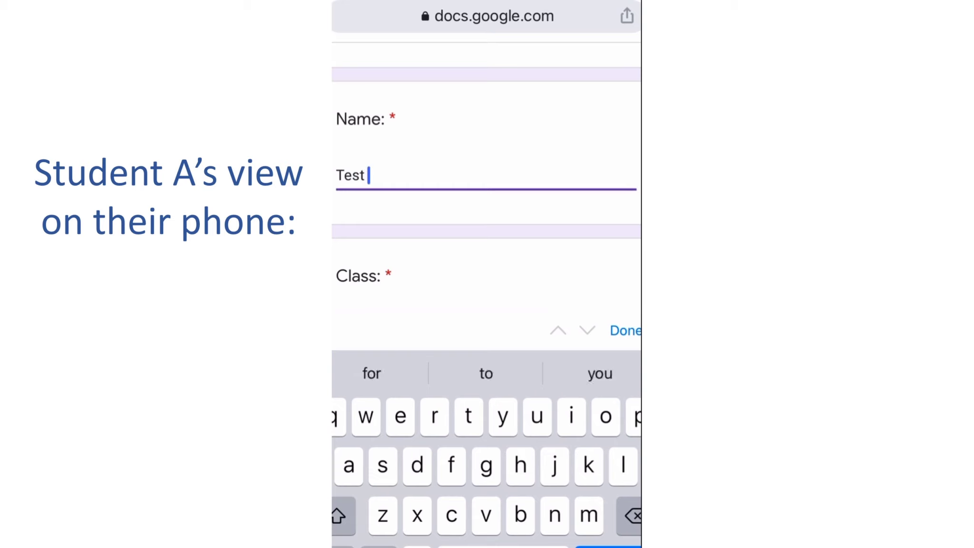
type("A")
left_click(626, 331)
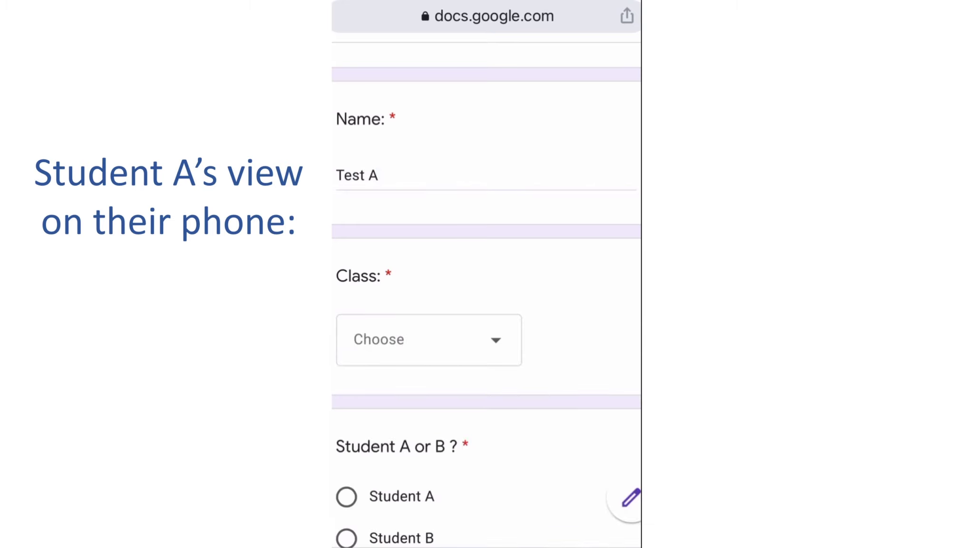
Choose the Monday 9am class and Student A, and continue to the Student A section.
left_click(429, 340)
left_click(397, 333)
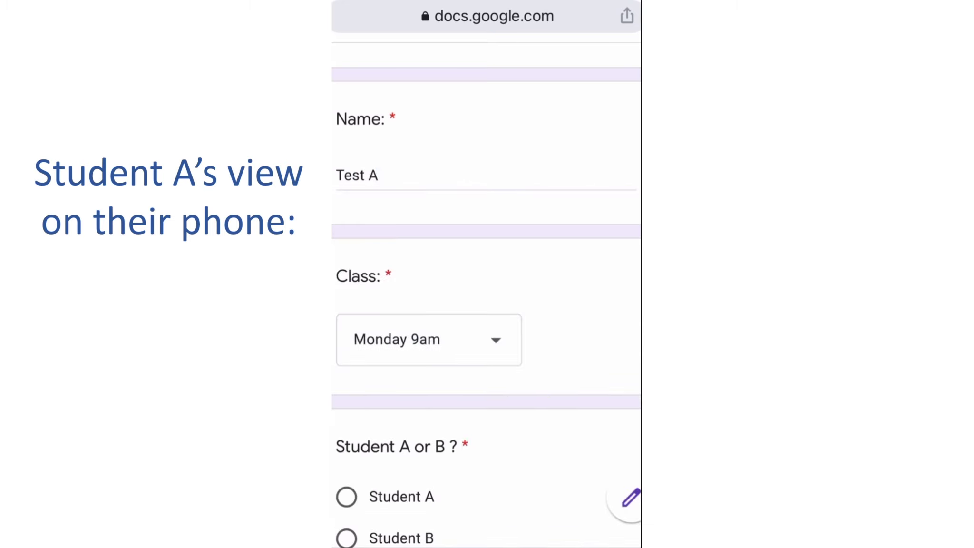
scroll(486, 286, "down", 5)
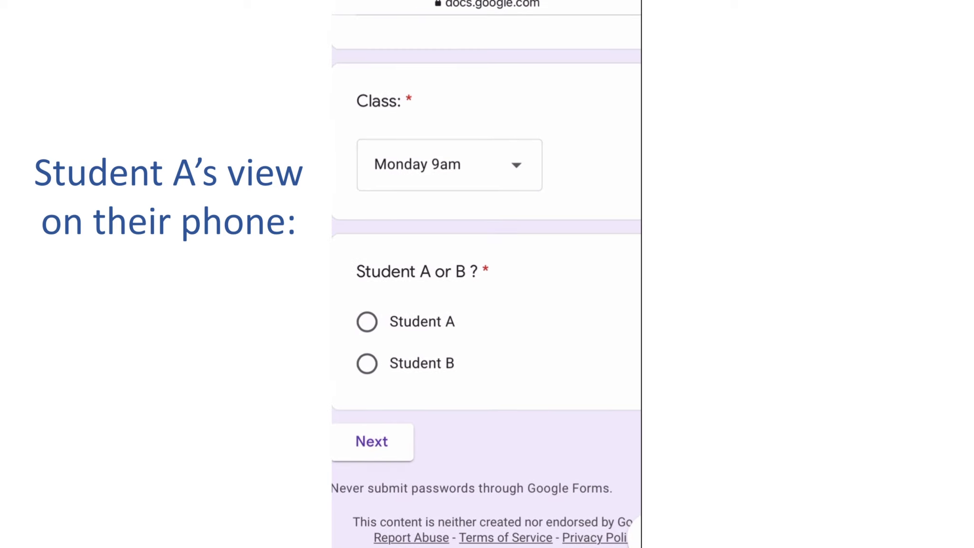
left_click(367, 323)
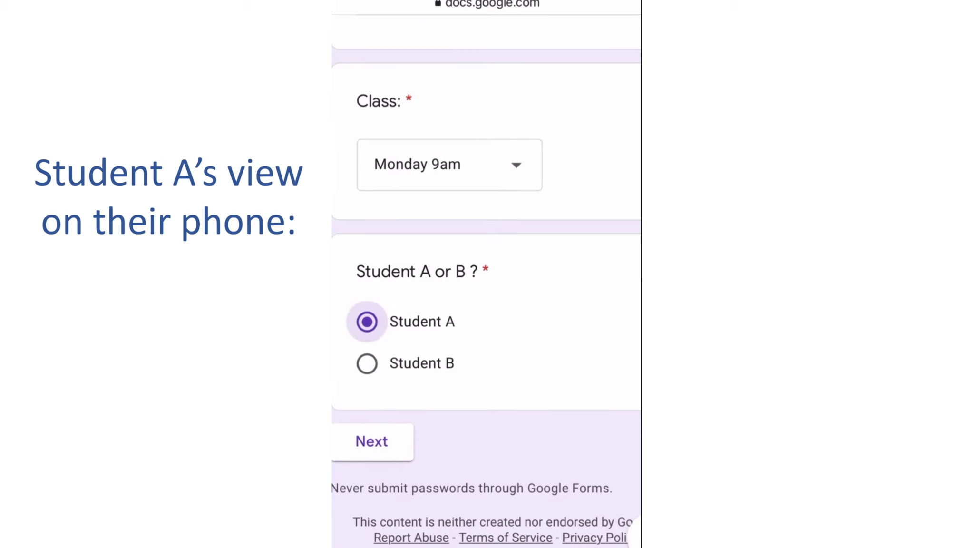
left_click(372, 442)
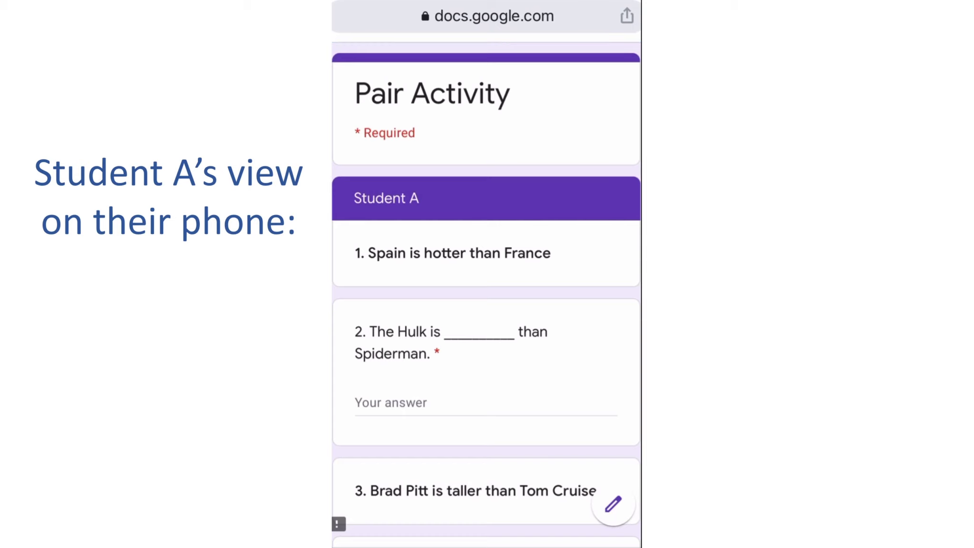
Answer sentence 2 about the Hulk and Spiderman with "Stronger".
scroll(486, 285, "down", 2)
left_click(483, 339)
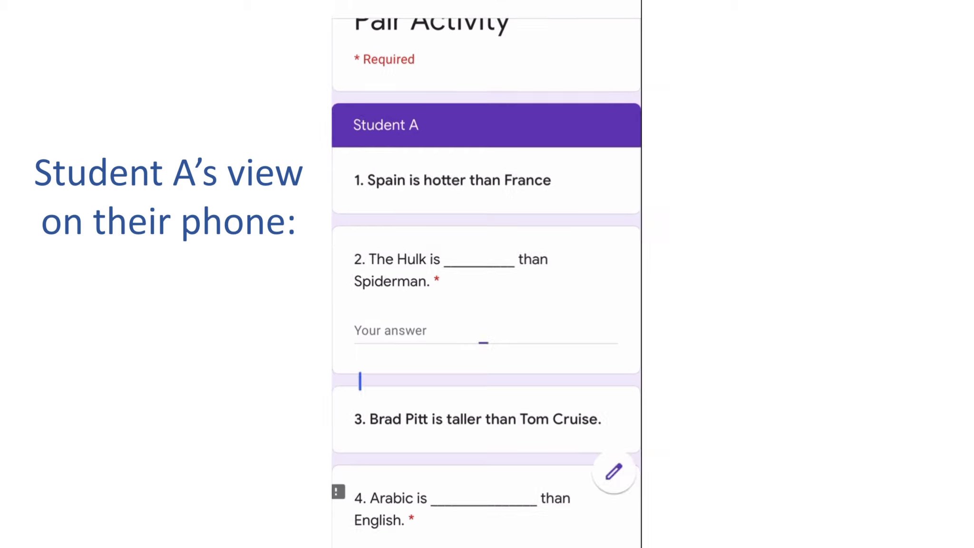
type("Stronger")
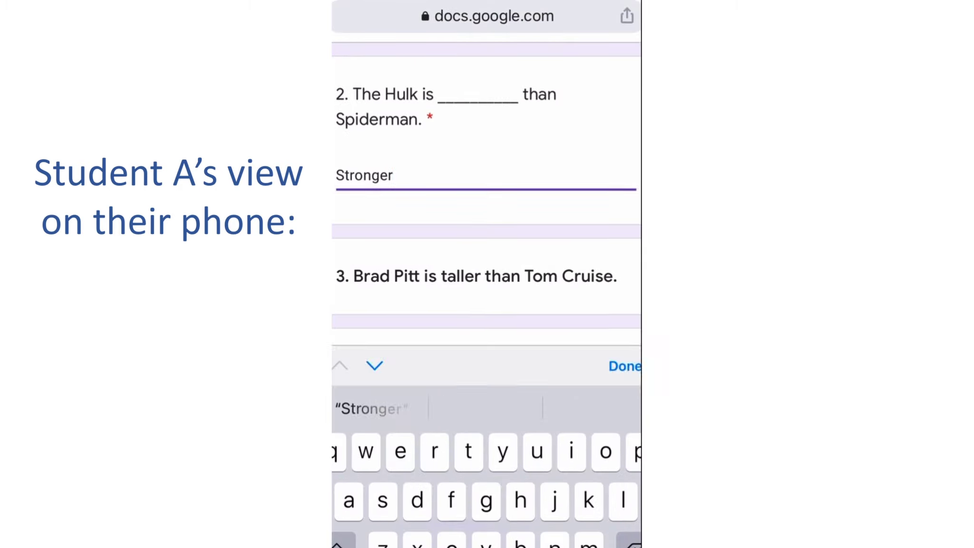
left_click(625, 330)
Answer sentence 4 about Arabic and English with "More difficult" and submit Student A's form.
scroll(487, 274, "down", 2)
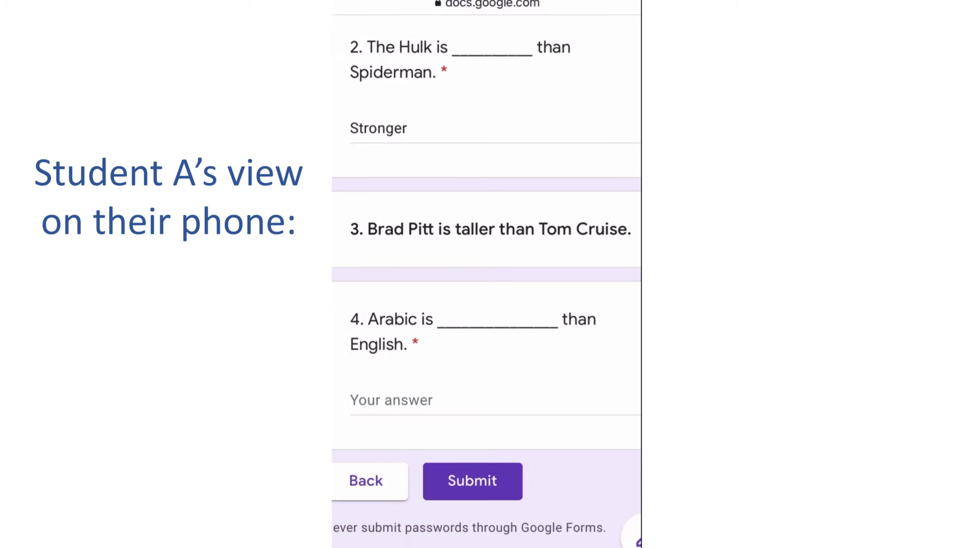
scroll(487, 285, "right", 1)
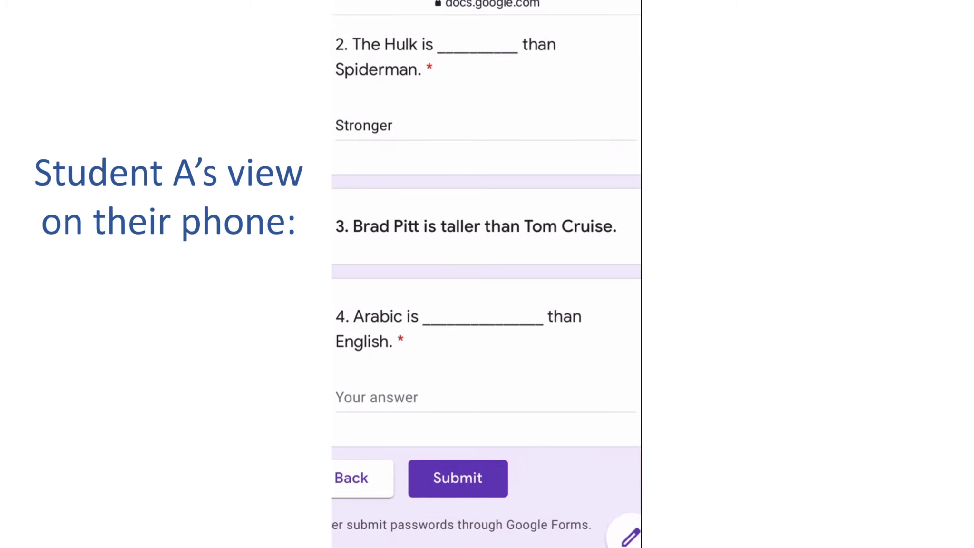
left_click(376, 397)
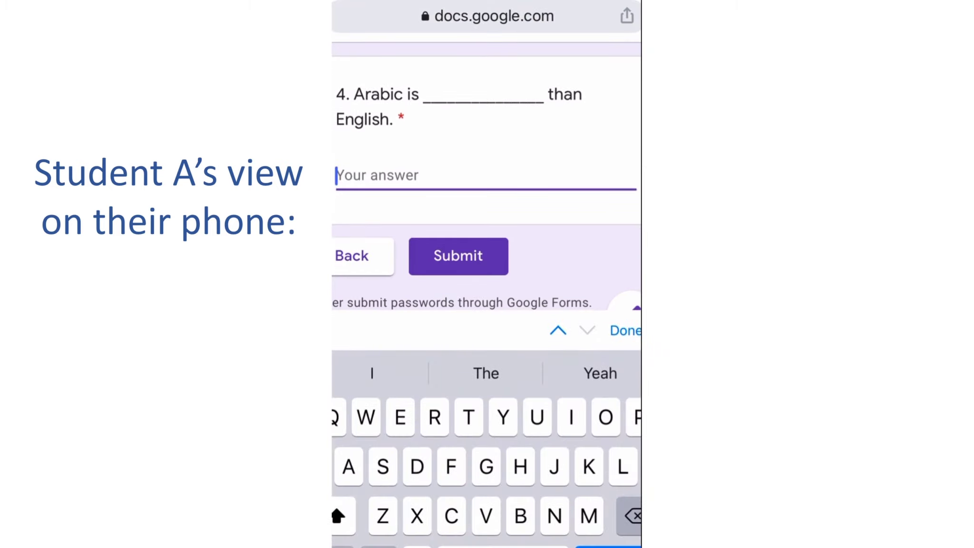
type("Mo")
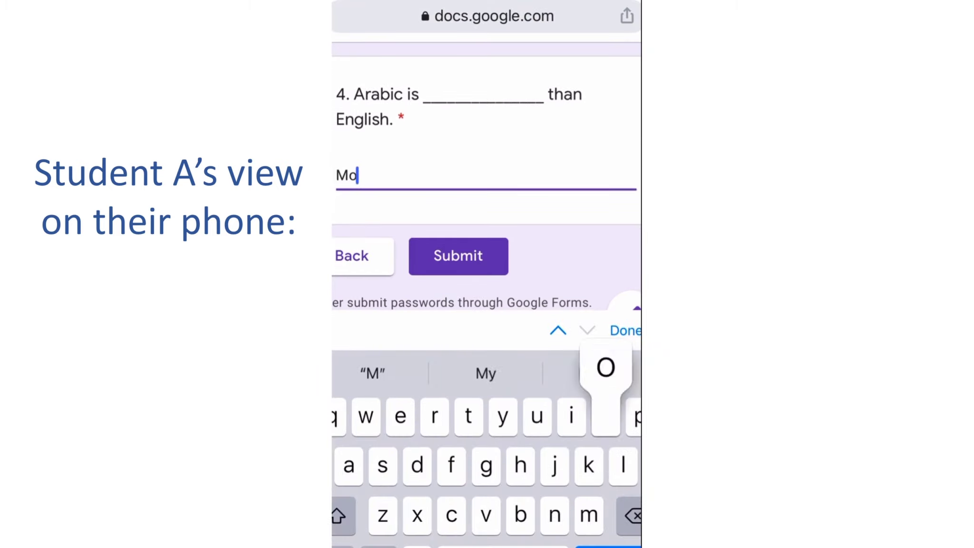
type("re ")
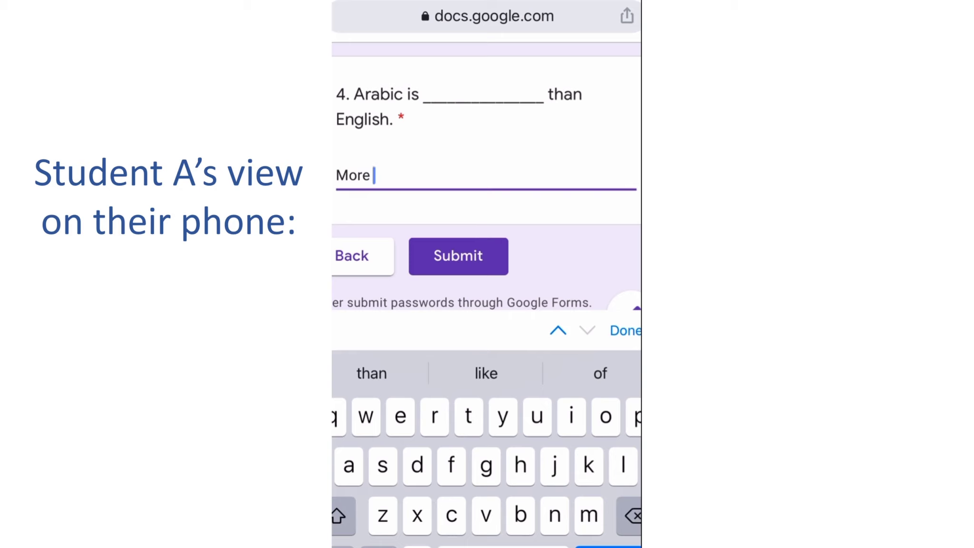
type("diff")
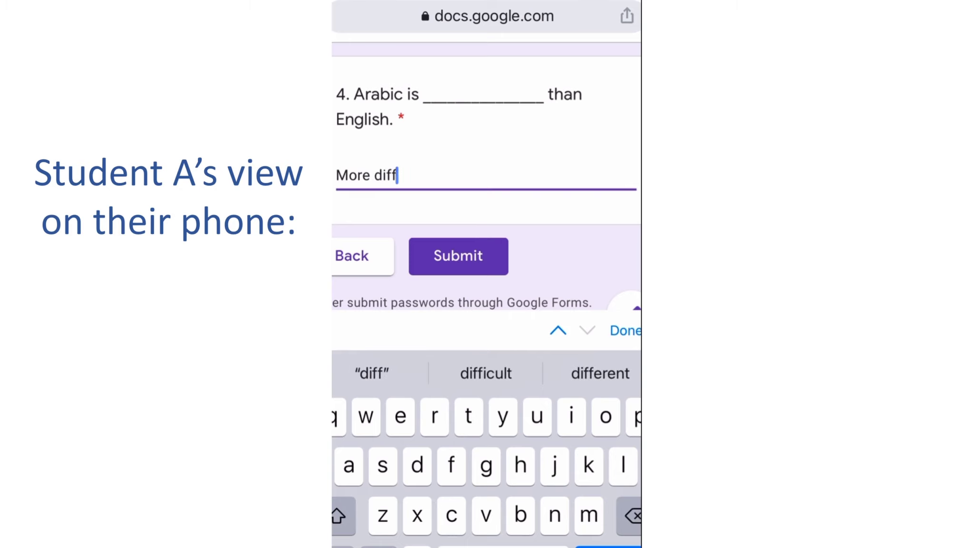
type("icult")
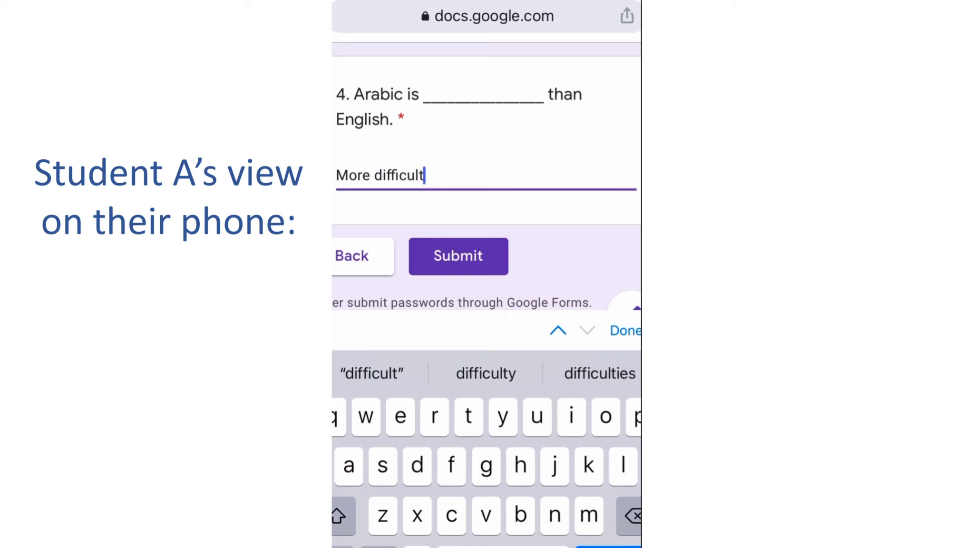
left_click(626, 331)
left_click(458, 361)
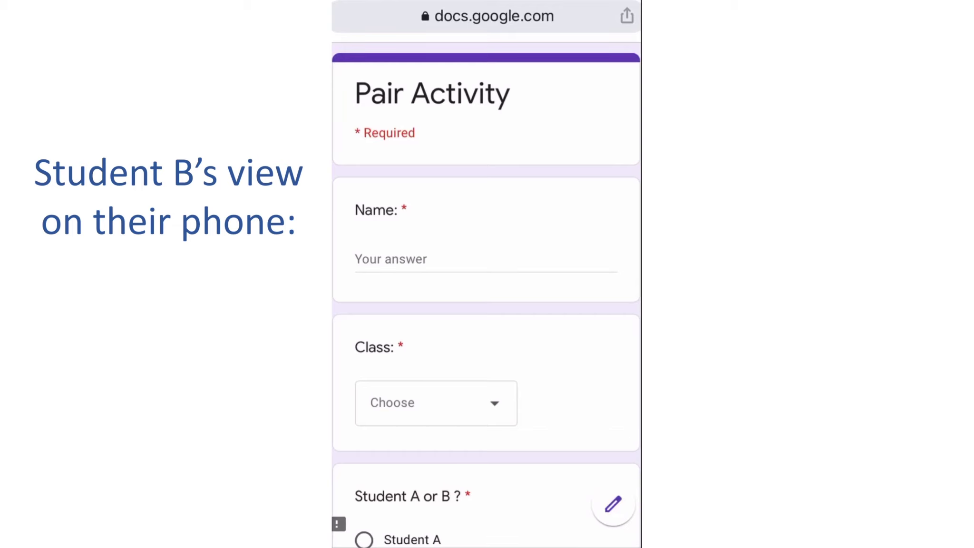
Enter "Test B" as the name in a fresh Pair Activity form on the phone.
left_click(391, 259)
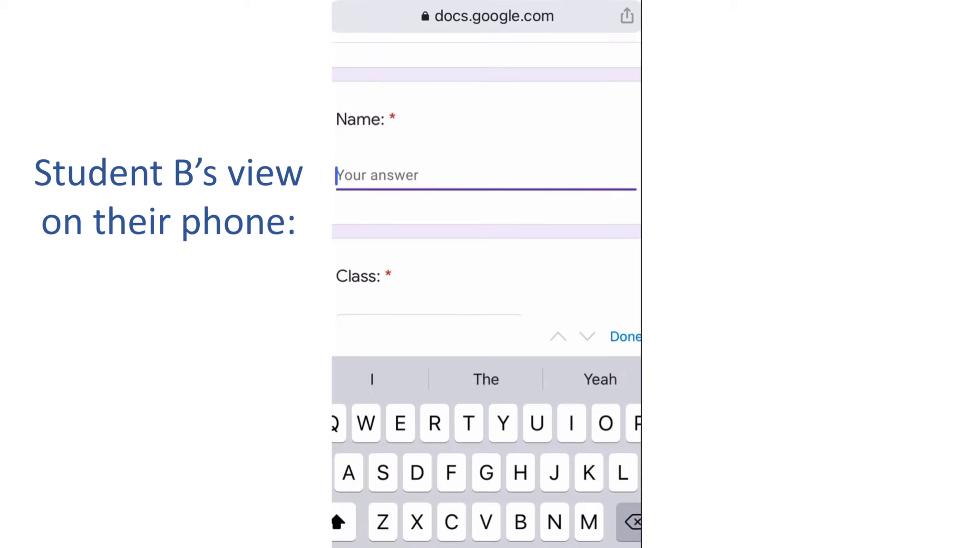
type("Test B")
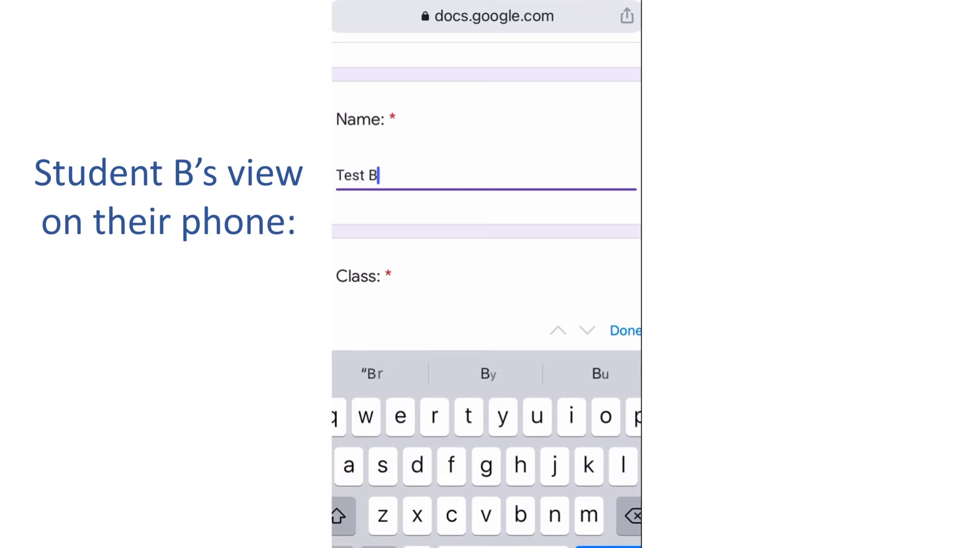
left_click(625, 330)
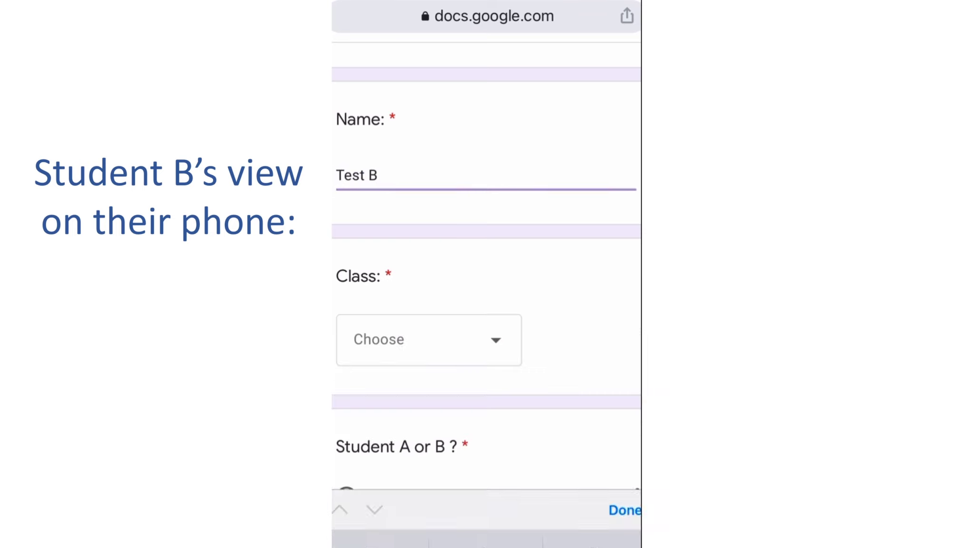
Choose the Monday 9am class and Student B, and continue to the Student B section.
left_click(428, 339)
left_click(397, 334)
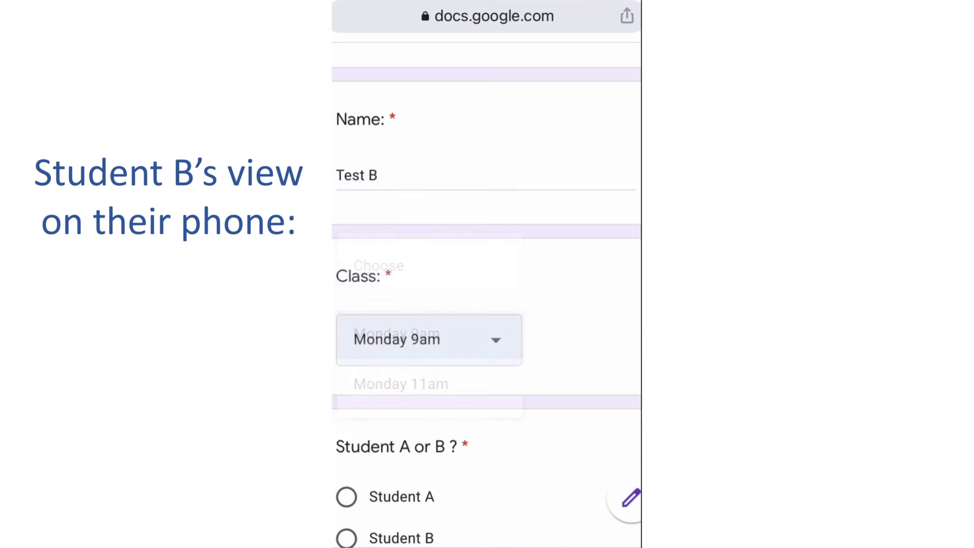
scroll(486, 286, "down", 4)
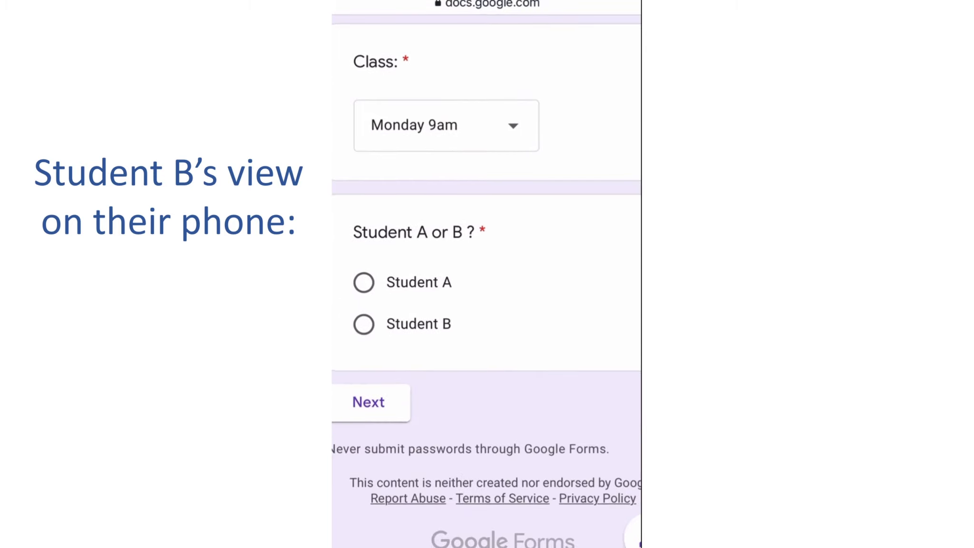
left_click(364, 325)
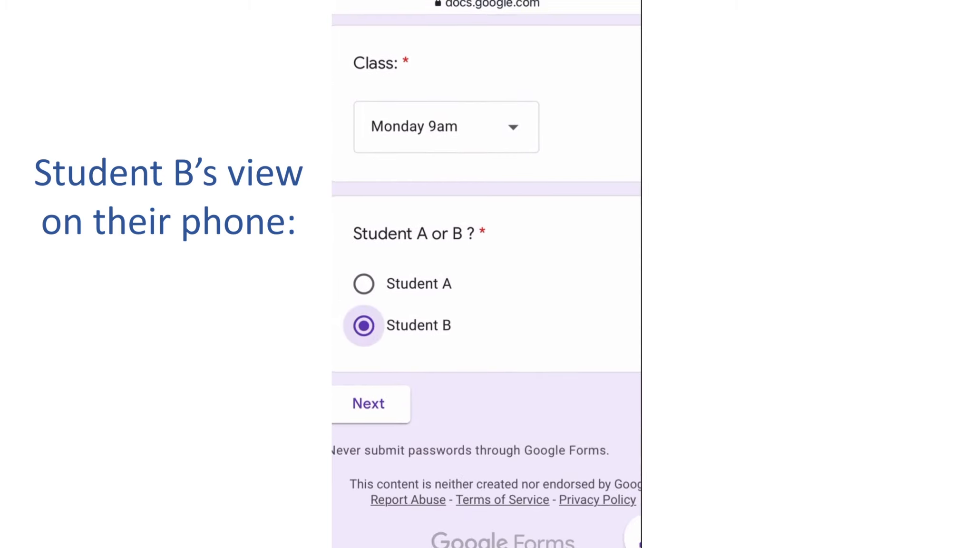
left_click(368, 403)
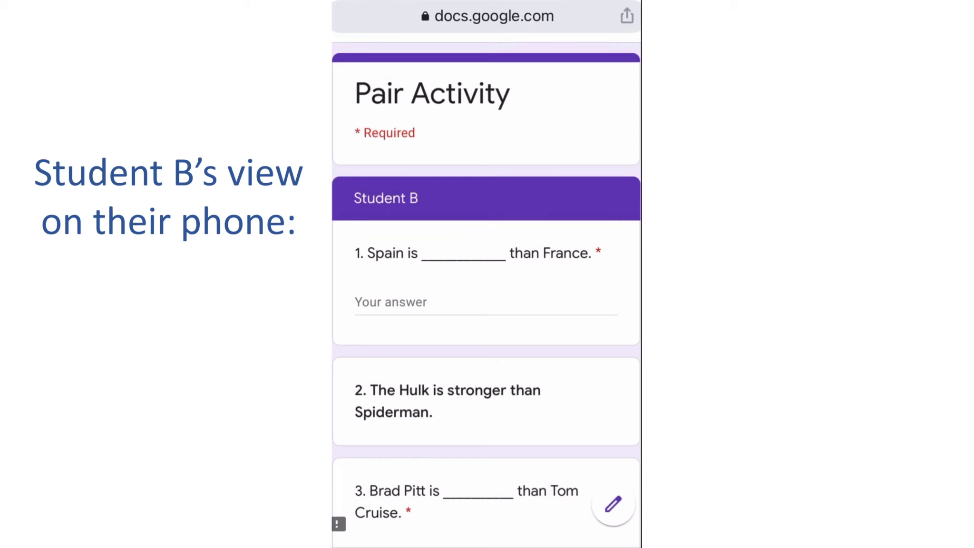
Answer sentence 1 about Spain and France with "Hotter".
left_click(391, 302)
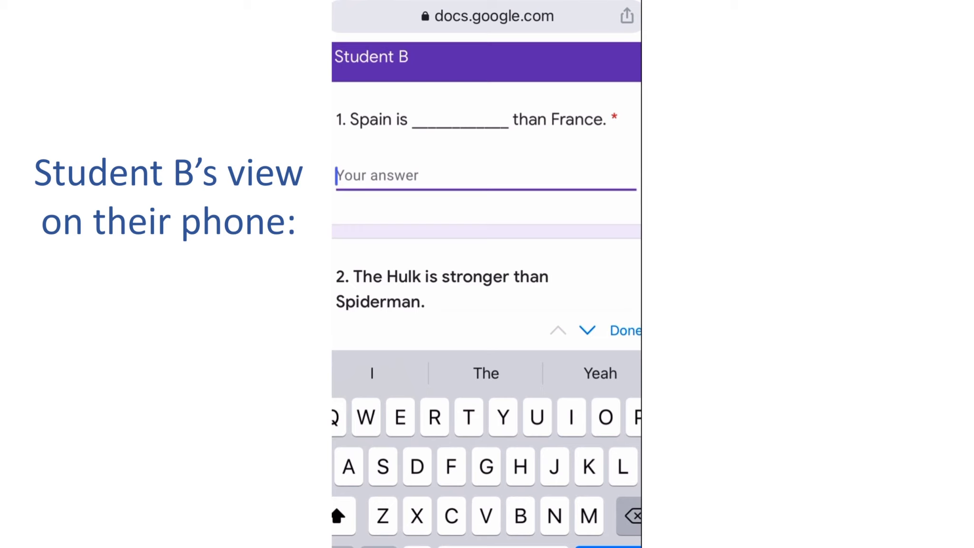
type("Hotter")
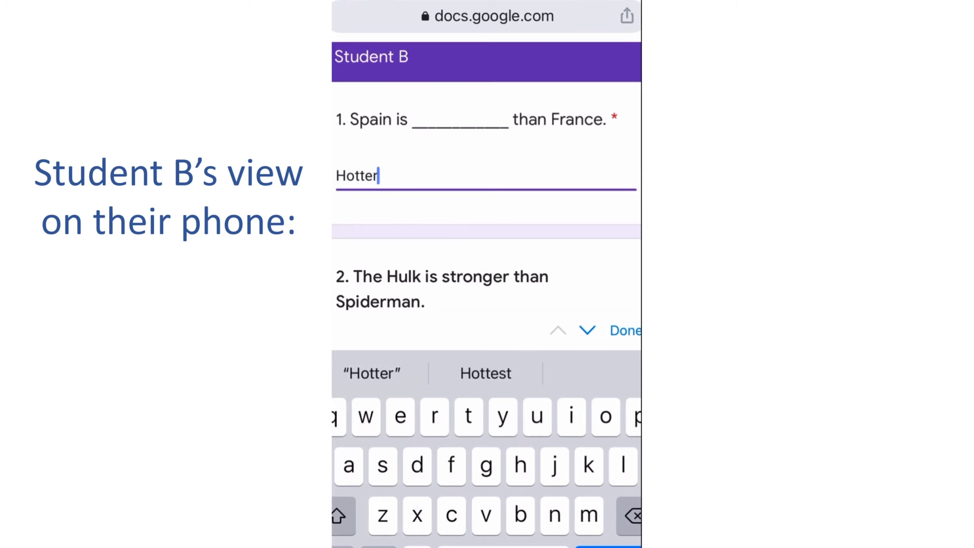
left_click(626, 330)
Answer sentence 3 about Brad Pitt and Tom Cruise with "Taller".
scroll(486, 274, "down", 2)
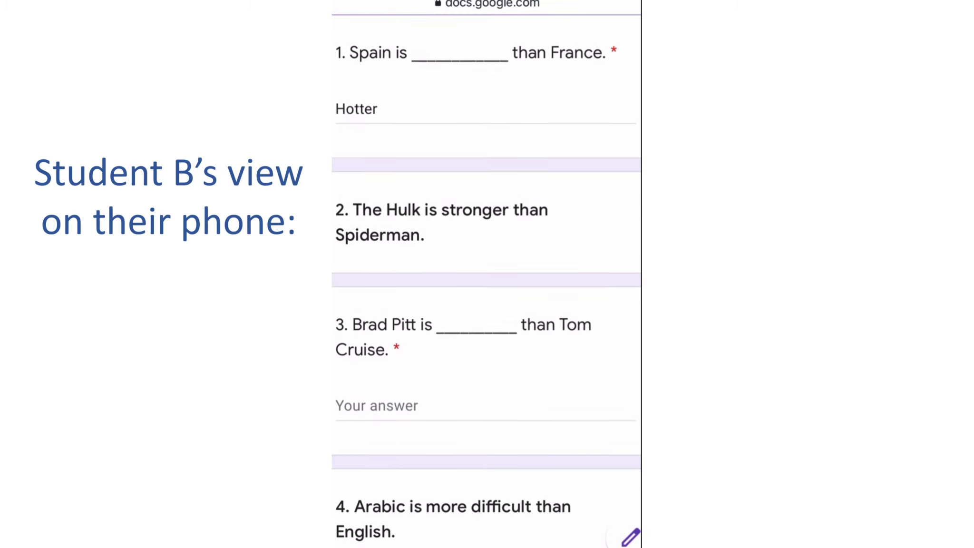
scroll(486, 281, "down", 3)
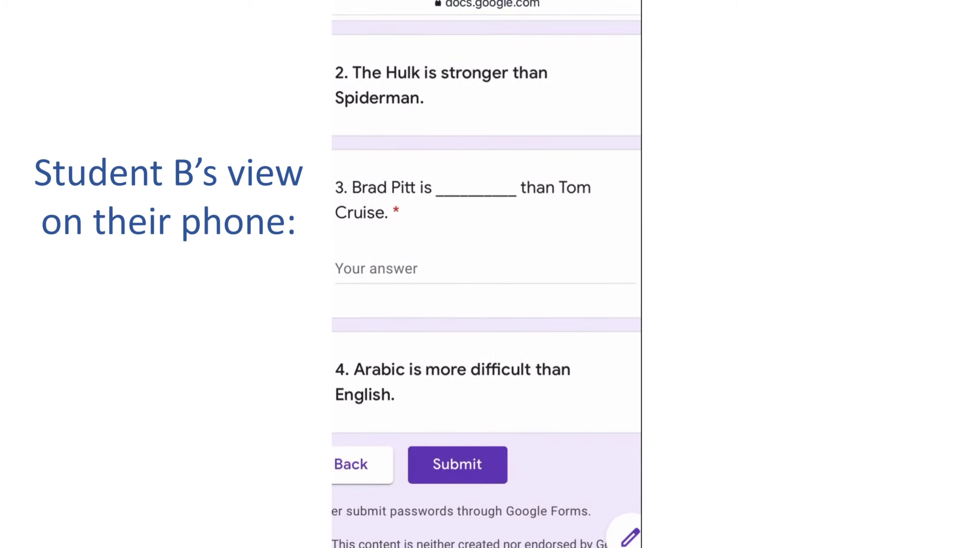
left_click(376, 269)
type("Tal")
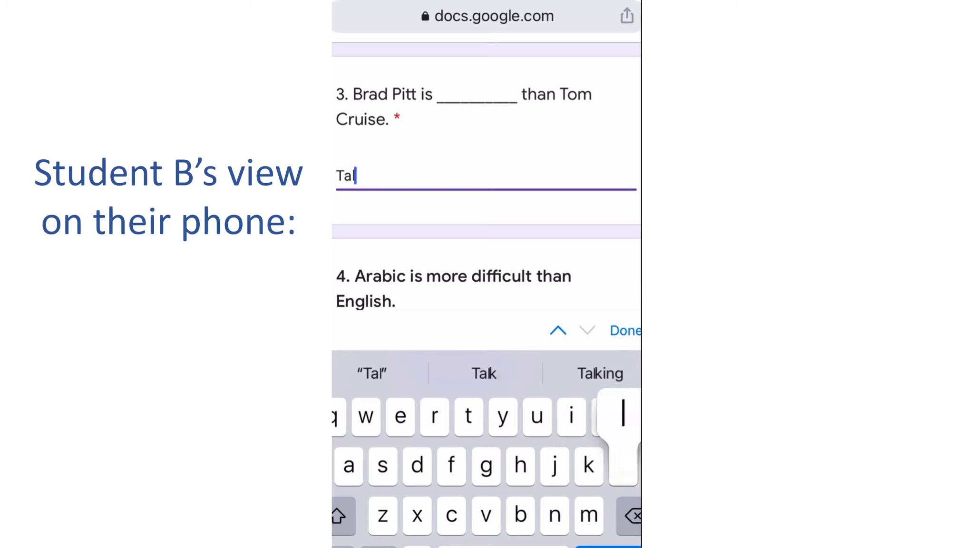
type("ler")
left_click(626, 330)
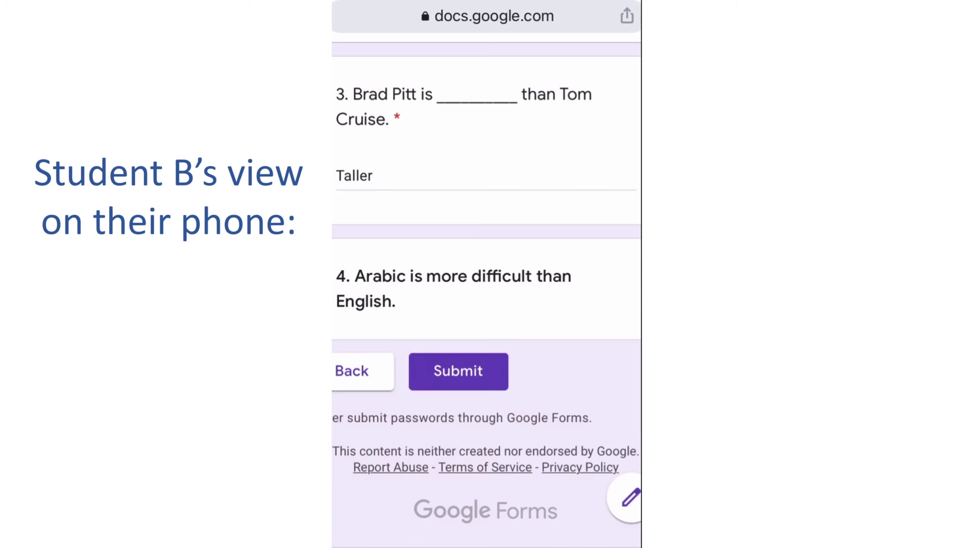
scroll(486, 286, "up", 1)
scroll(486, 286, "down", 1)
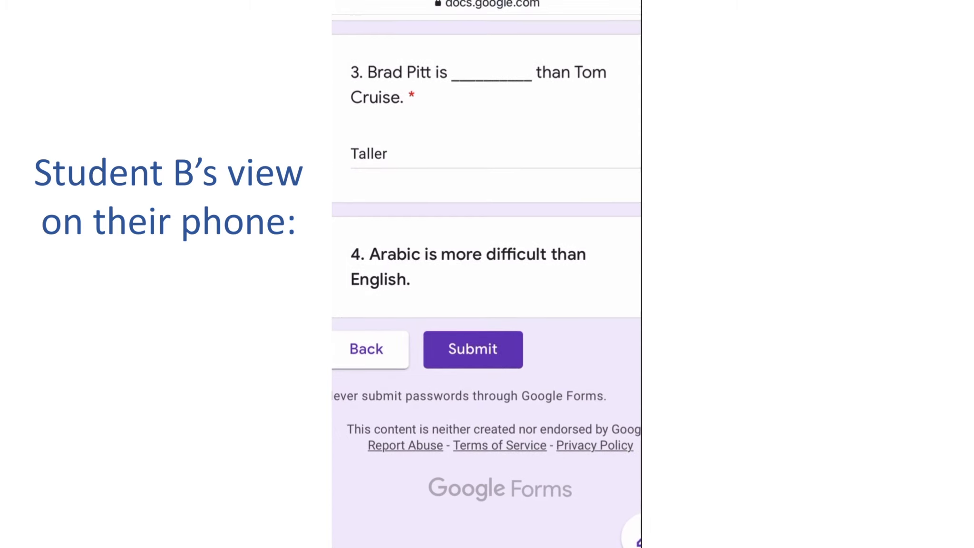